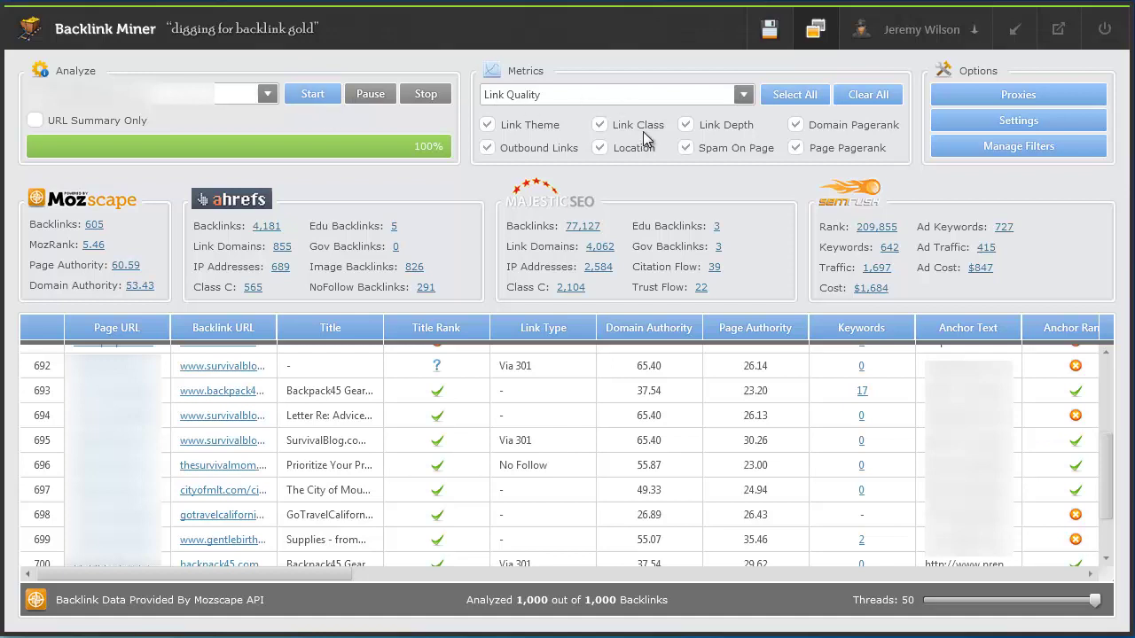
Browse the Link Penalty, Link Traffic and Link Social Signals metric groups, then return to Link Quality.
left_click(743, 95)
left_click(727, 133)
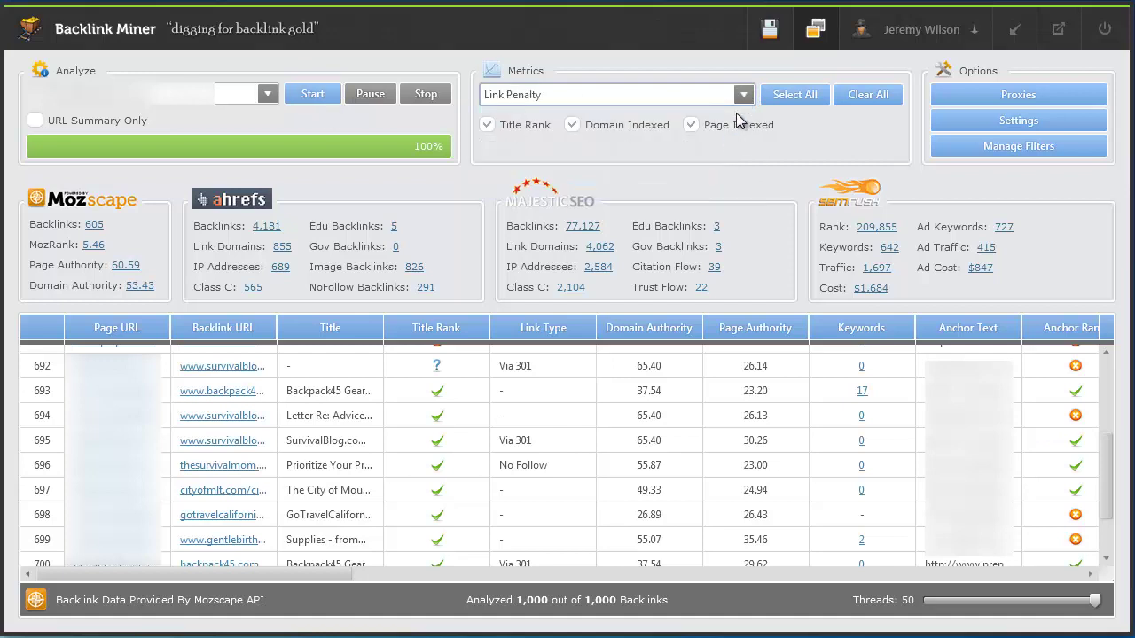
left_click(741, 95)
left_click(729, 151)
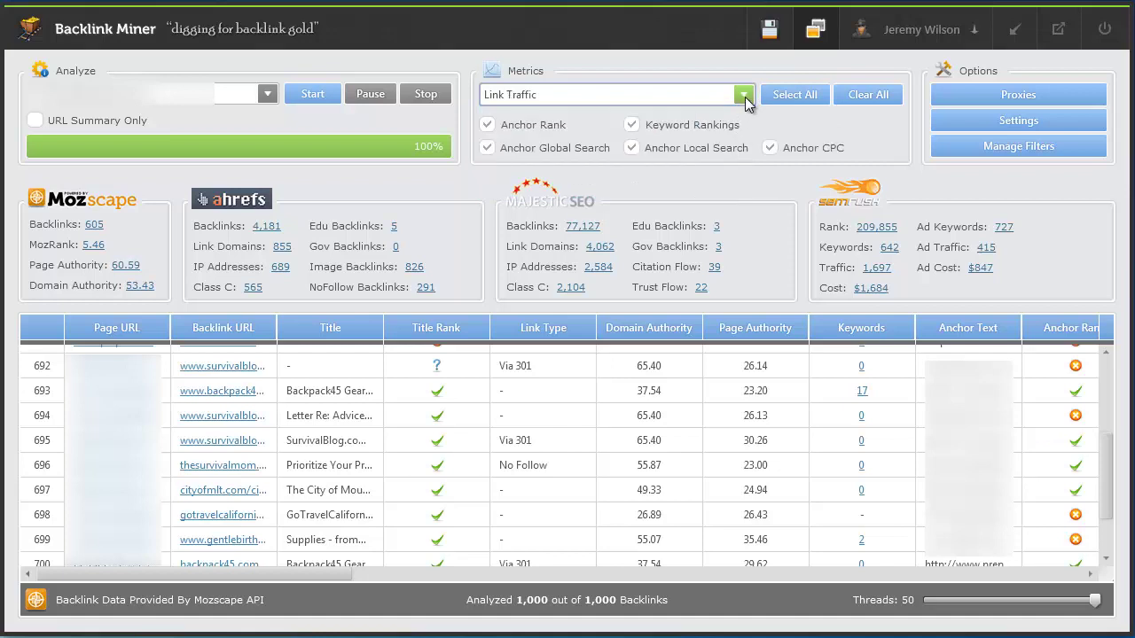
left_click(743, 95)
left_click(709, 168)
left_click(744, 96)
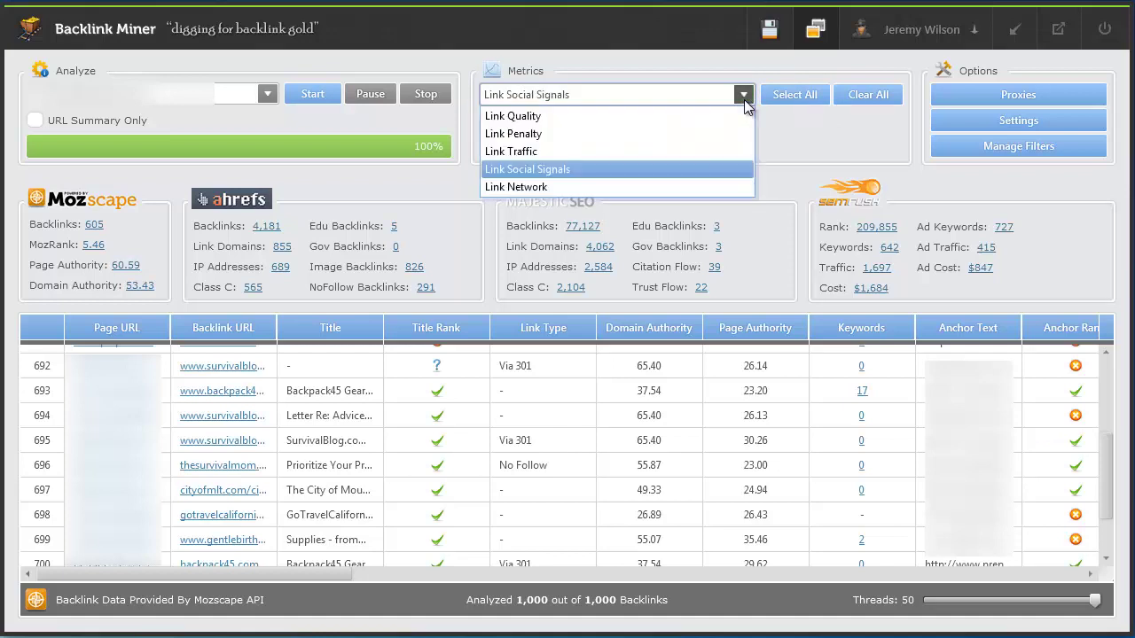
left_click(734, 116)
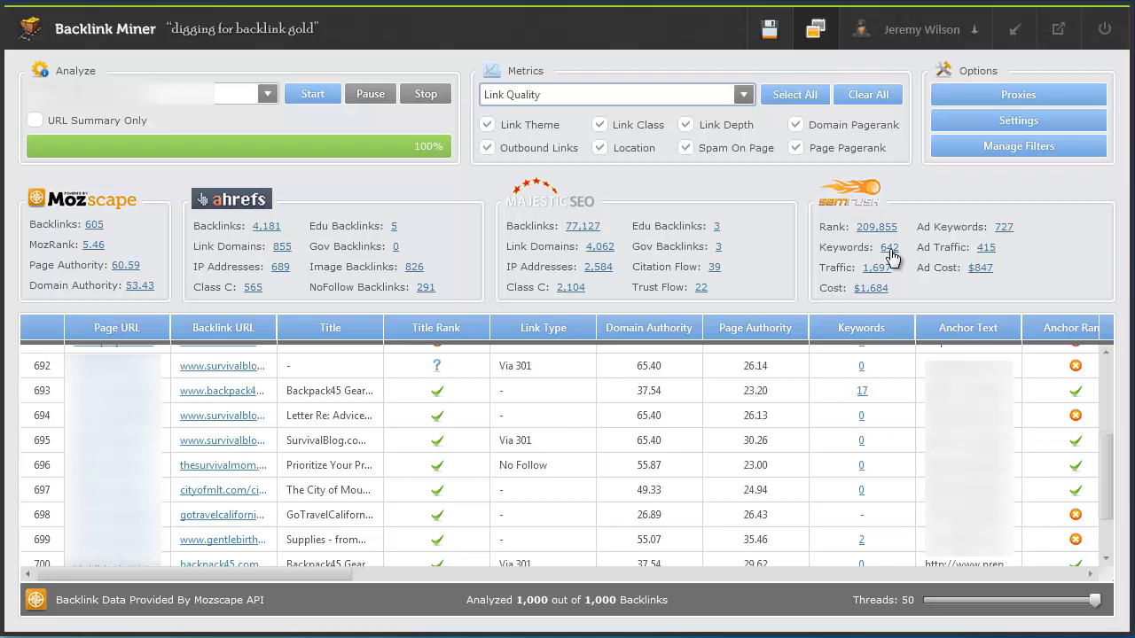
Hide the Moz, ahrefs, Majestic and SEMrush summary panels and scan across the table's columns.
left_click(816, 34)
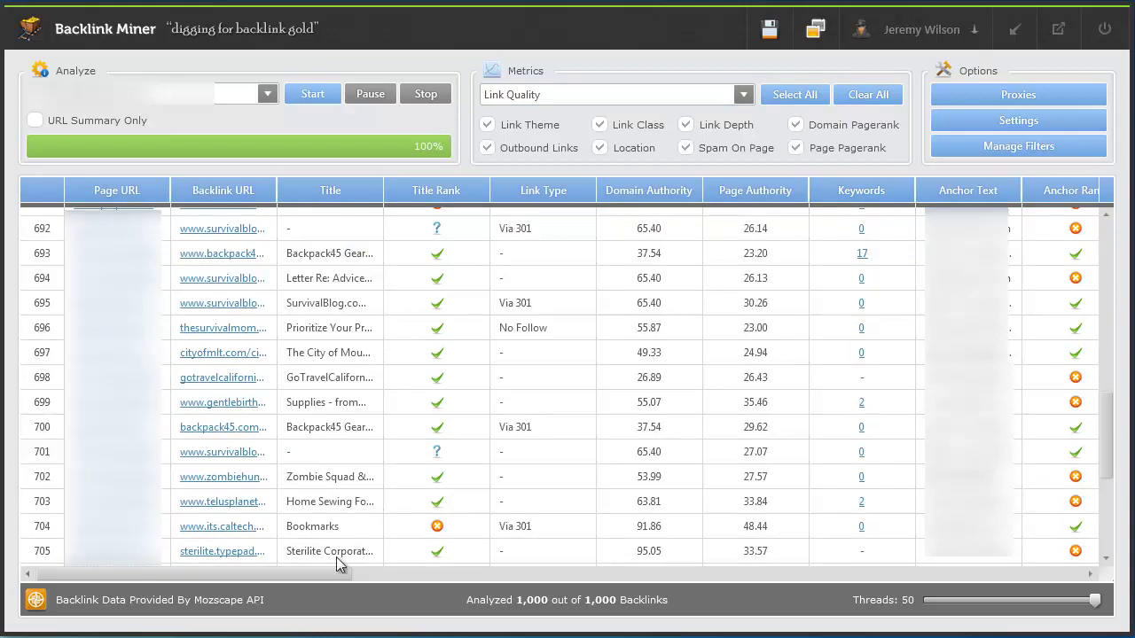
scroll(337, 573, "right", 1)
scroll(403, 585, "right", 10)
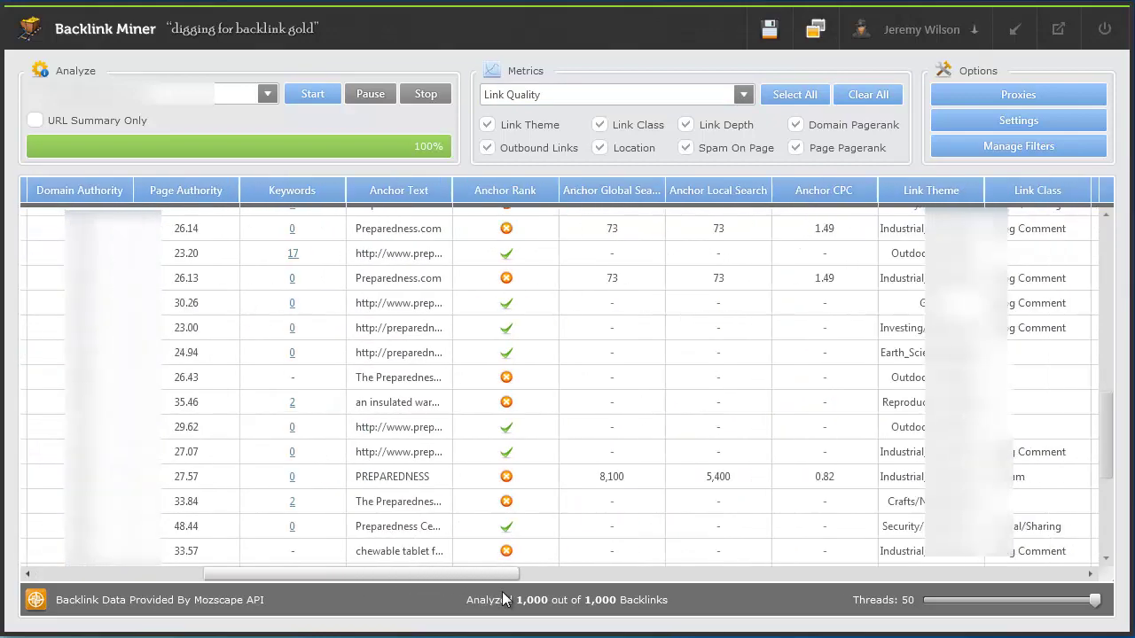
scroll(663, 612, "right", 10)
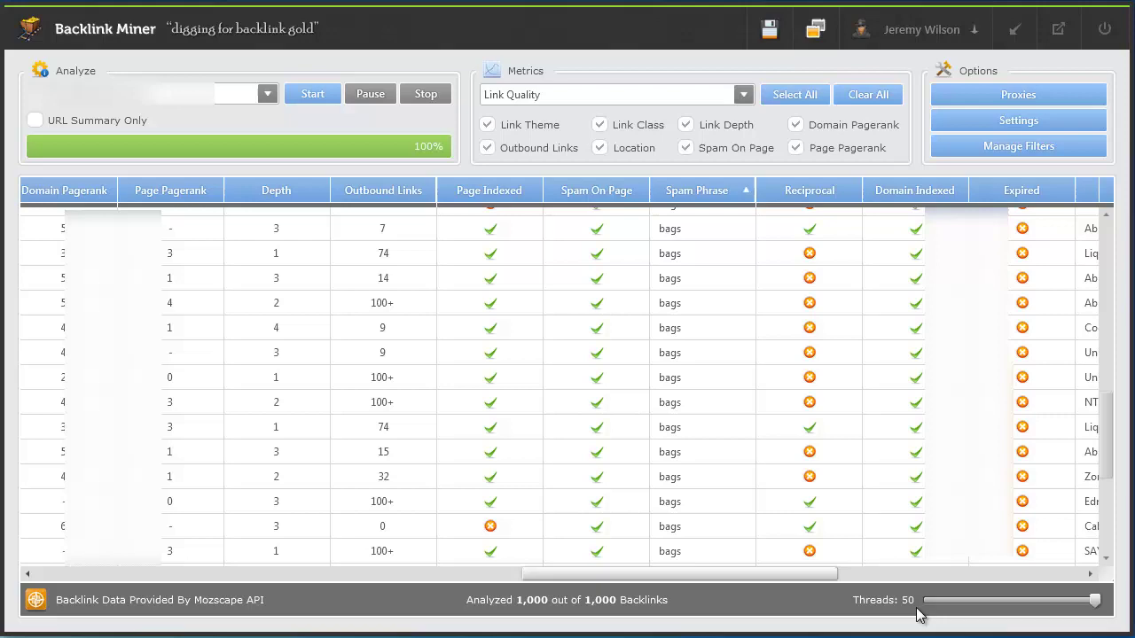
scroll(1051, 589, "right", 5)
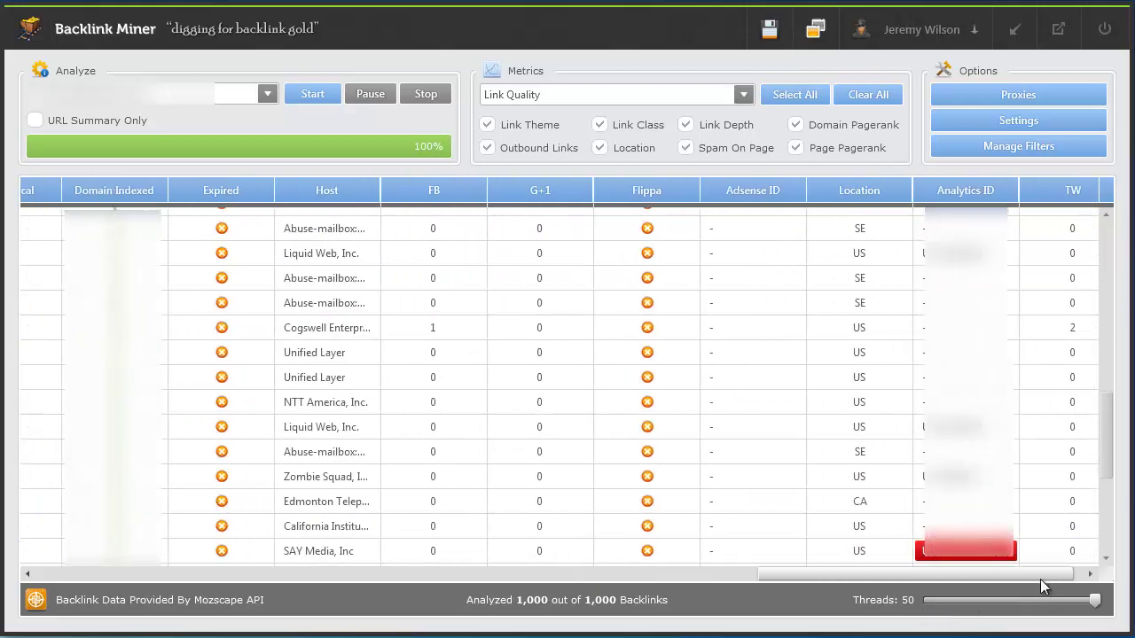
scroll(1040, 579, "left", 10)
scroll(538, 580, "left", 10)
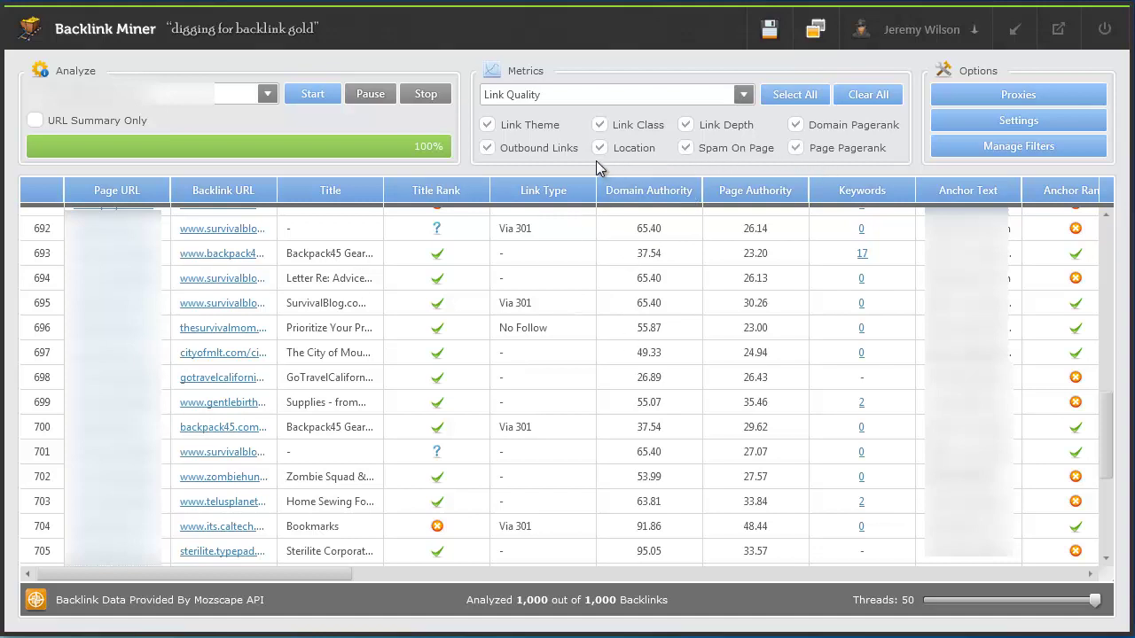
Turn off the Link Depth metric, then Title Rank in the Link Penalty group.
left_click(686, 125)
left_click(743, 94)
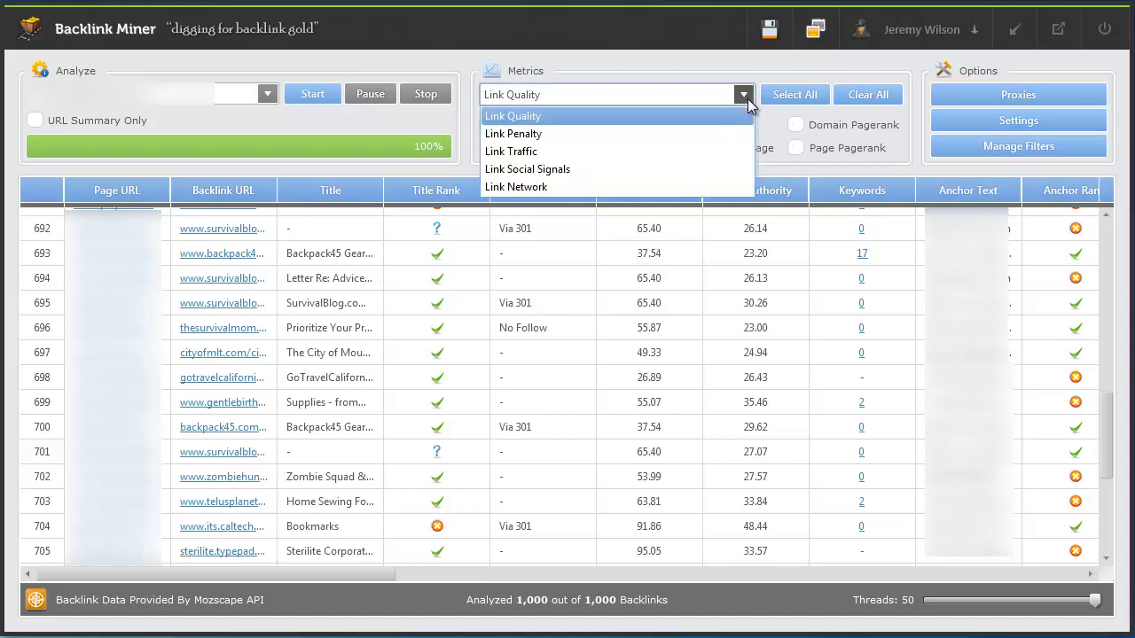
left_click(726, 130)
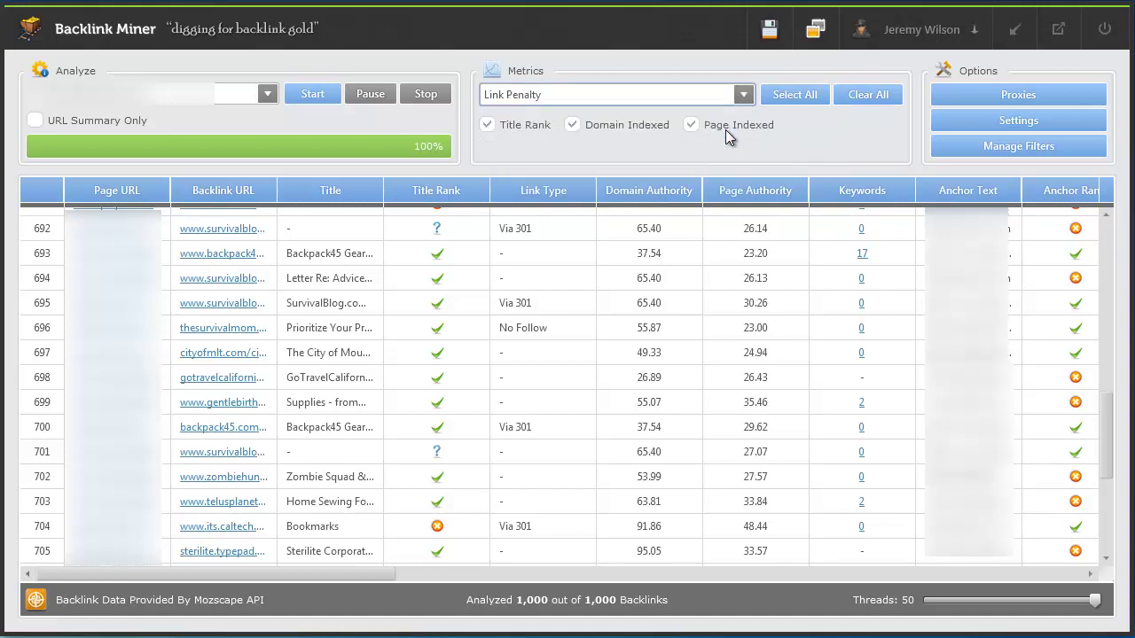
left_click(488, 124)
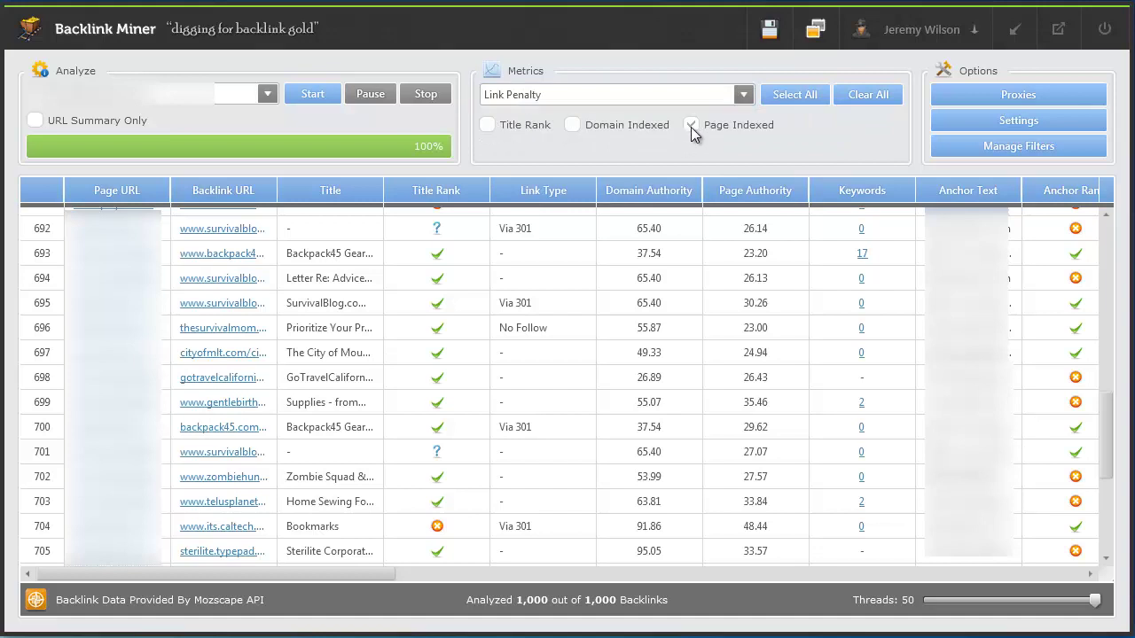
Turn off Likes in Link Social Signals and Host in the Link Network group.
left_click(743, 95)
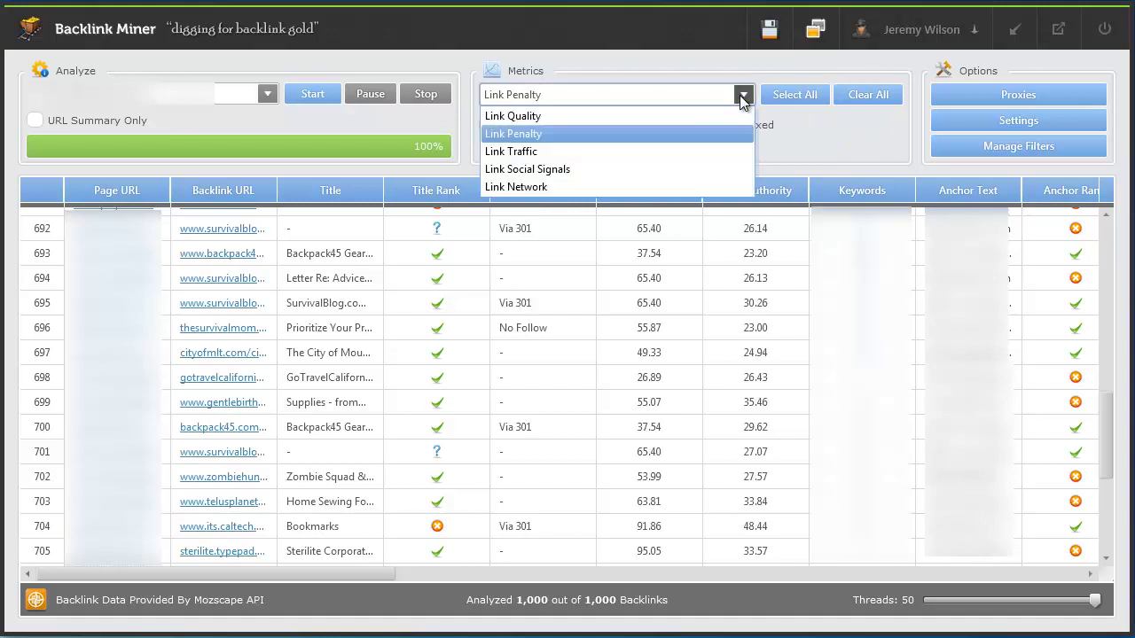
left_click(703, 147)
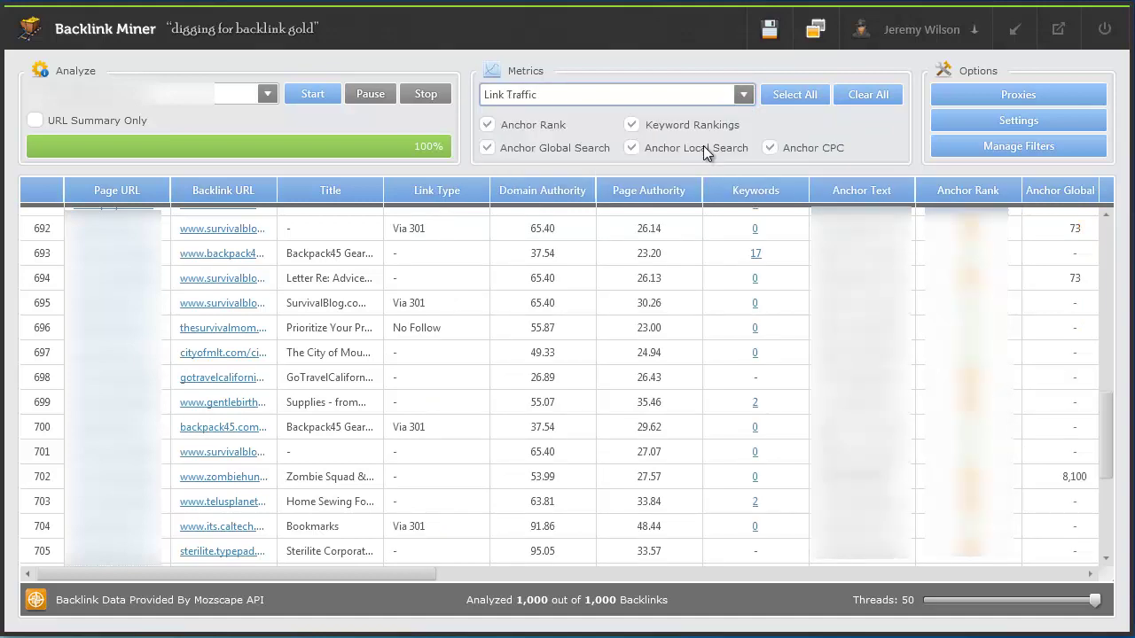
left_click(741, 97)
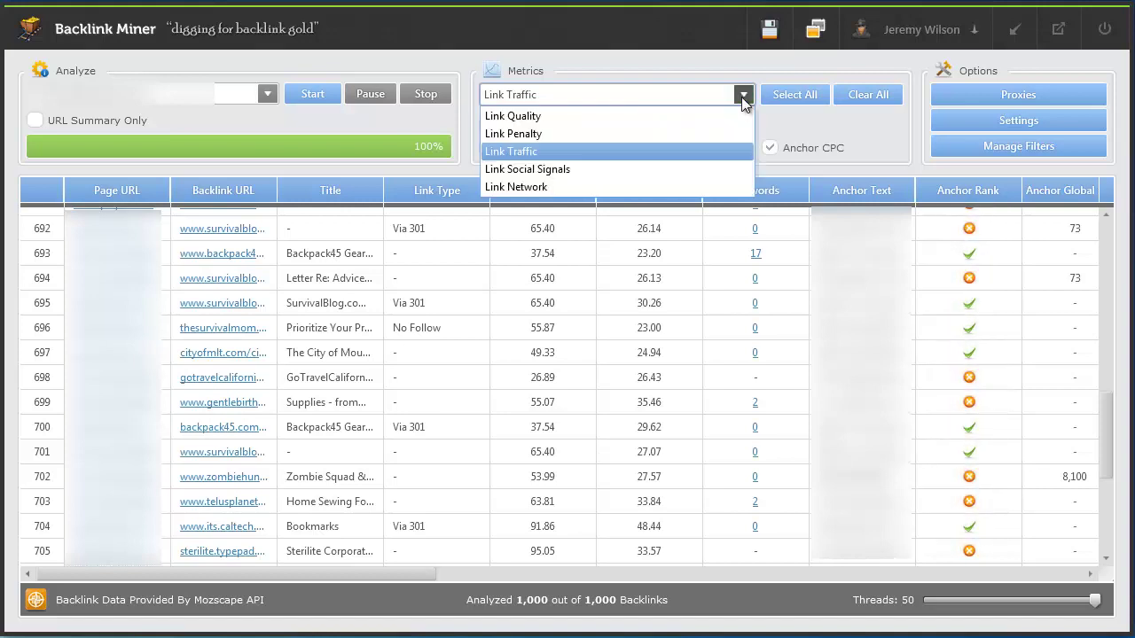
left_click(616, 167)
left_click(489, 125)
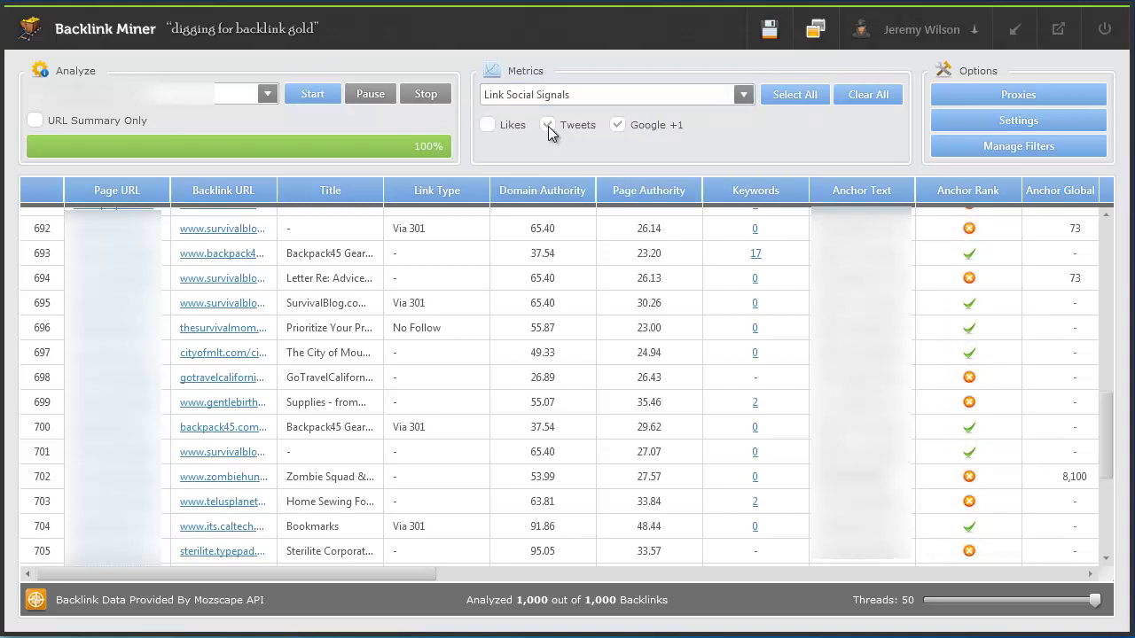
left_click(743, 95)
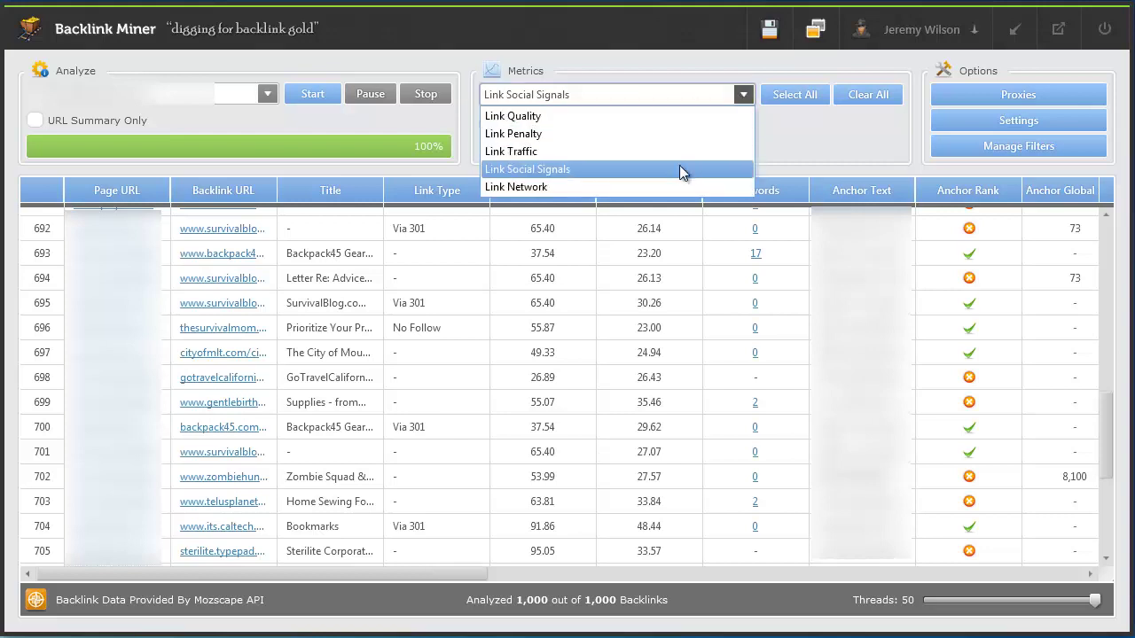
left_click(676, 185)
left_click(666, 149)
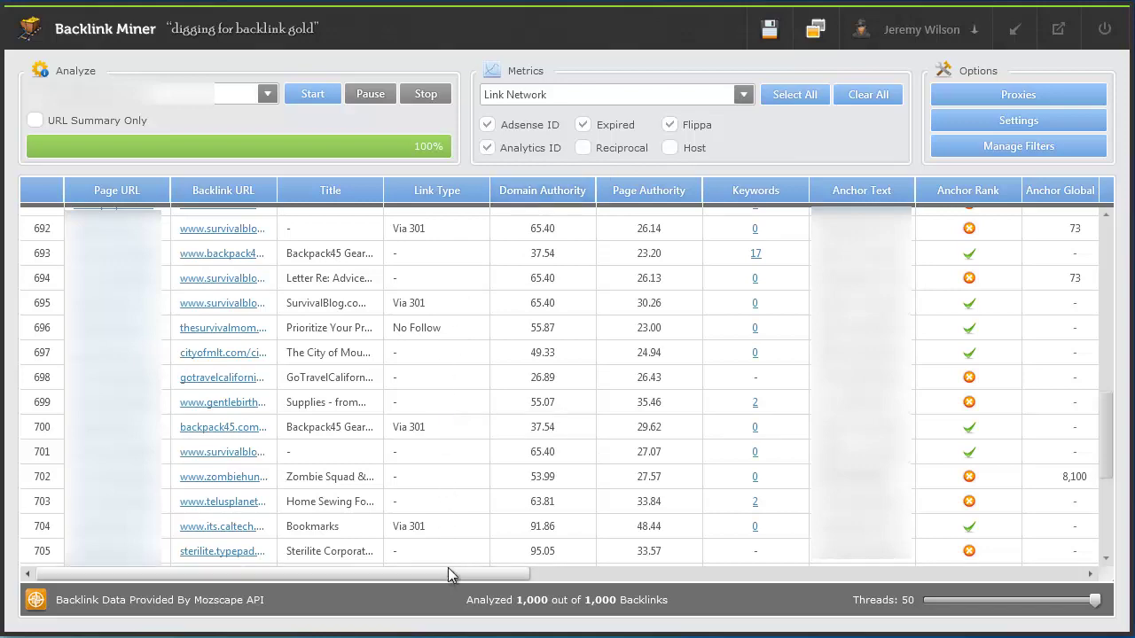
left_click_drag(472, 578, 946, 579)
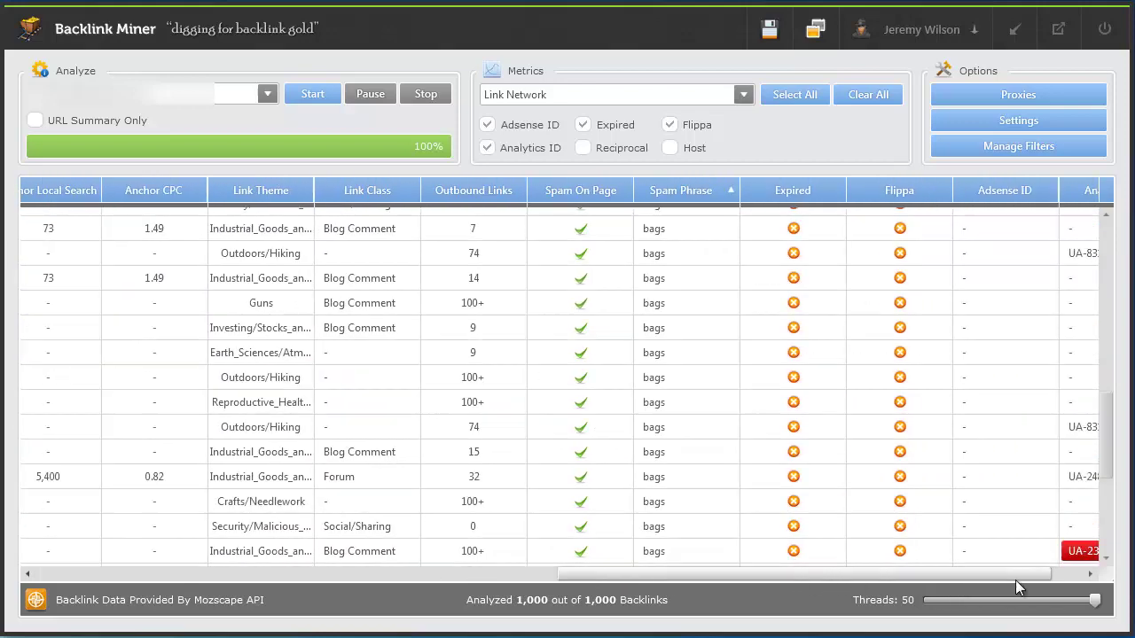
scroll(1015, 580, "right", 2)
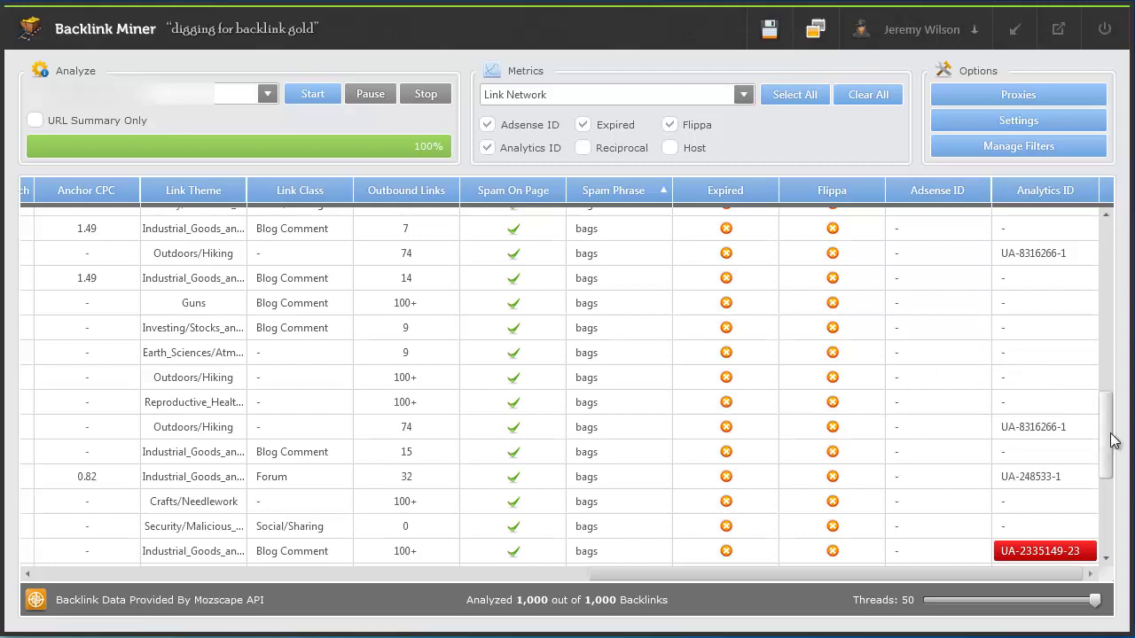
Sort the results by the Expired column and scroll through to review the expired backlinks.
left_click_drag(1108, 435, 1107, 218)
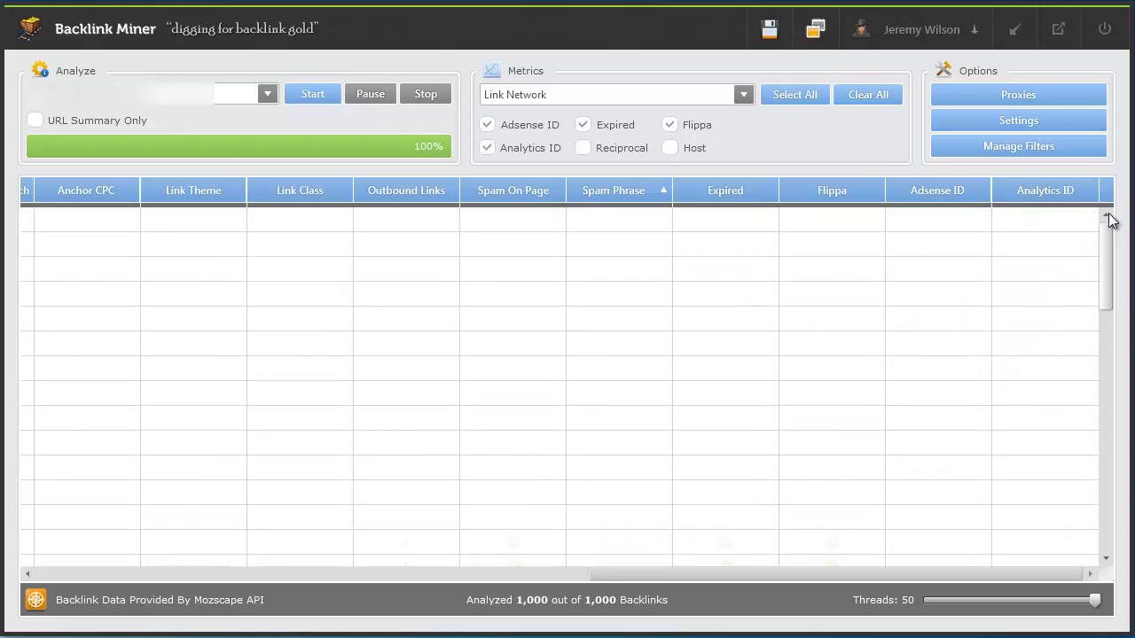
left_click(744, 190)
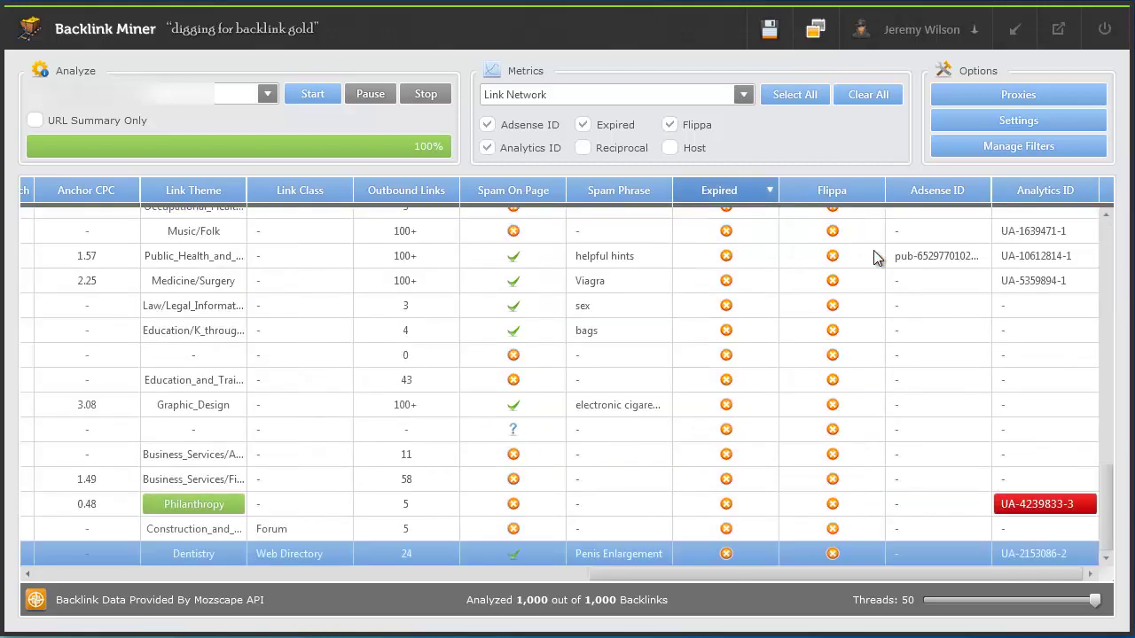
left_click_drag(1111, 489, 1106, 223)
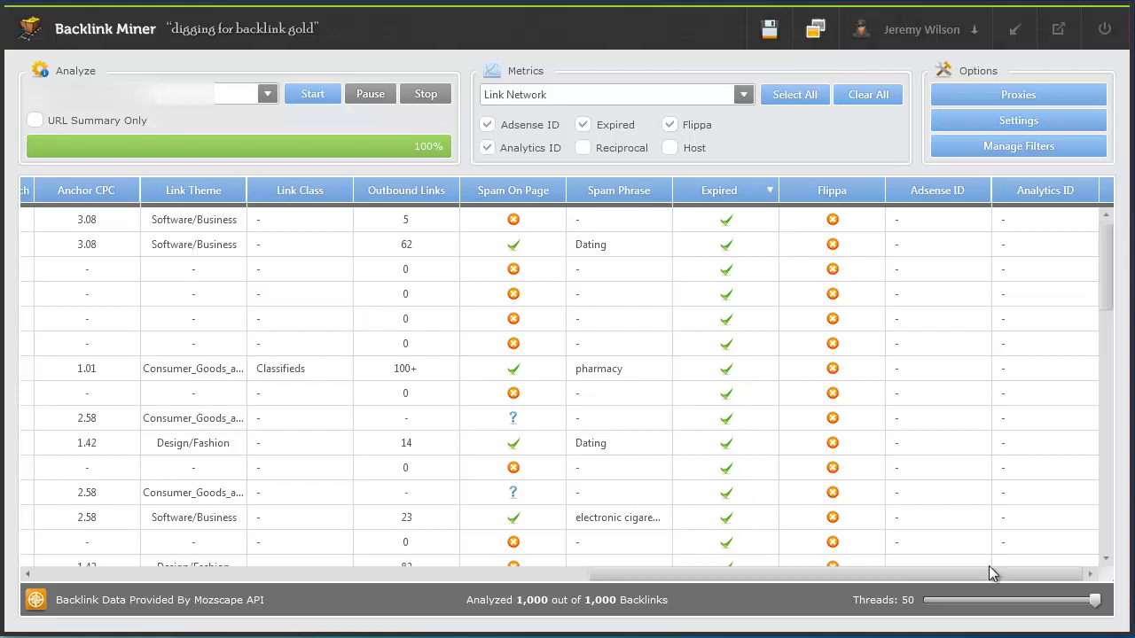
left_click(1107, 559)
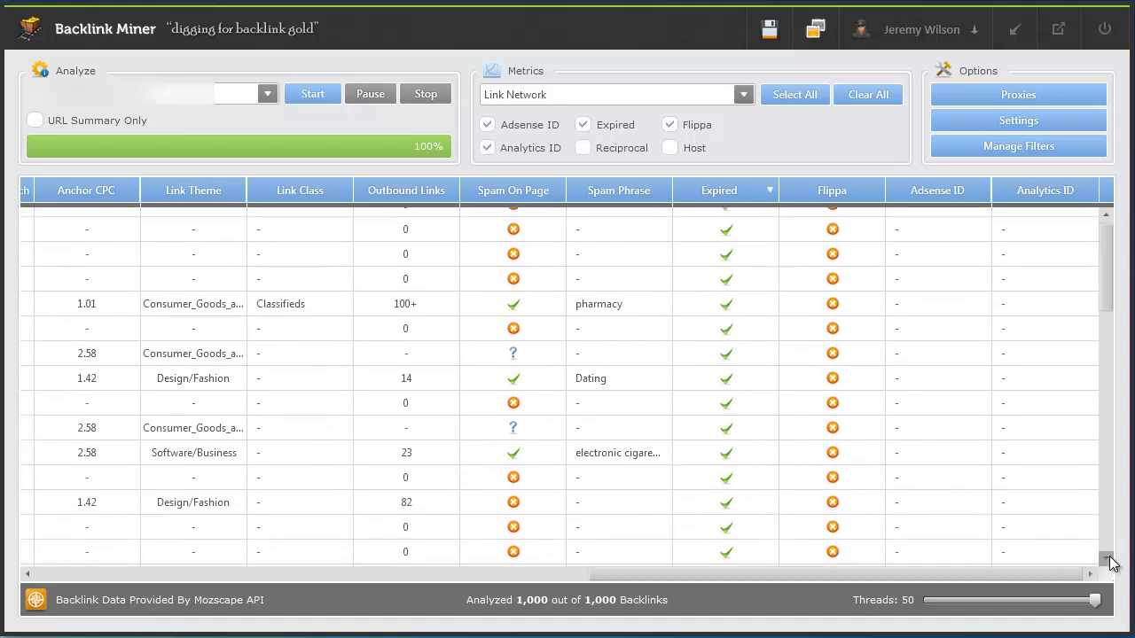
left_click(1109, 560)
left_click(1109, 559)
left_click(1108, 559)
left_click(1109, 560)
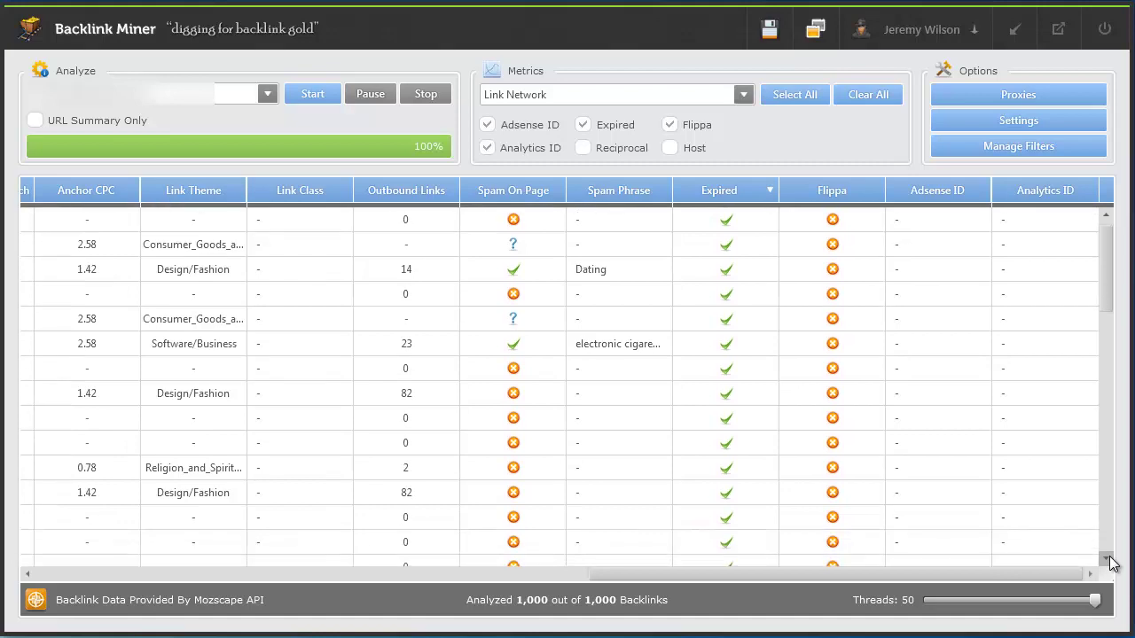
left_click(1109, 560)
left_click(1109, 560)
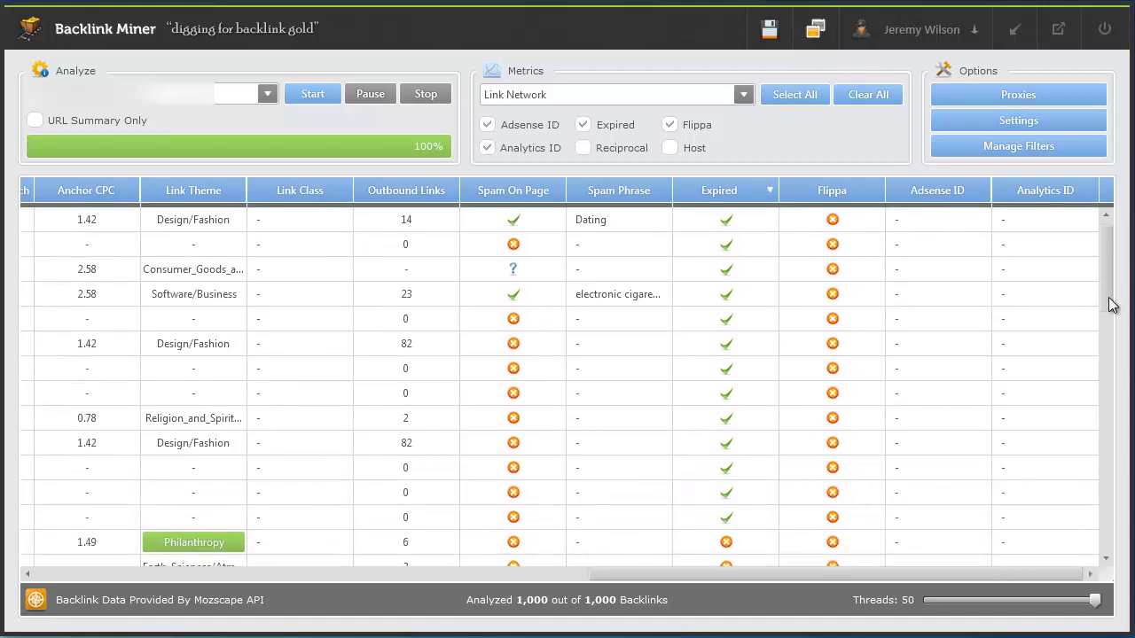
scroll(1108, 248, "up", 3)
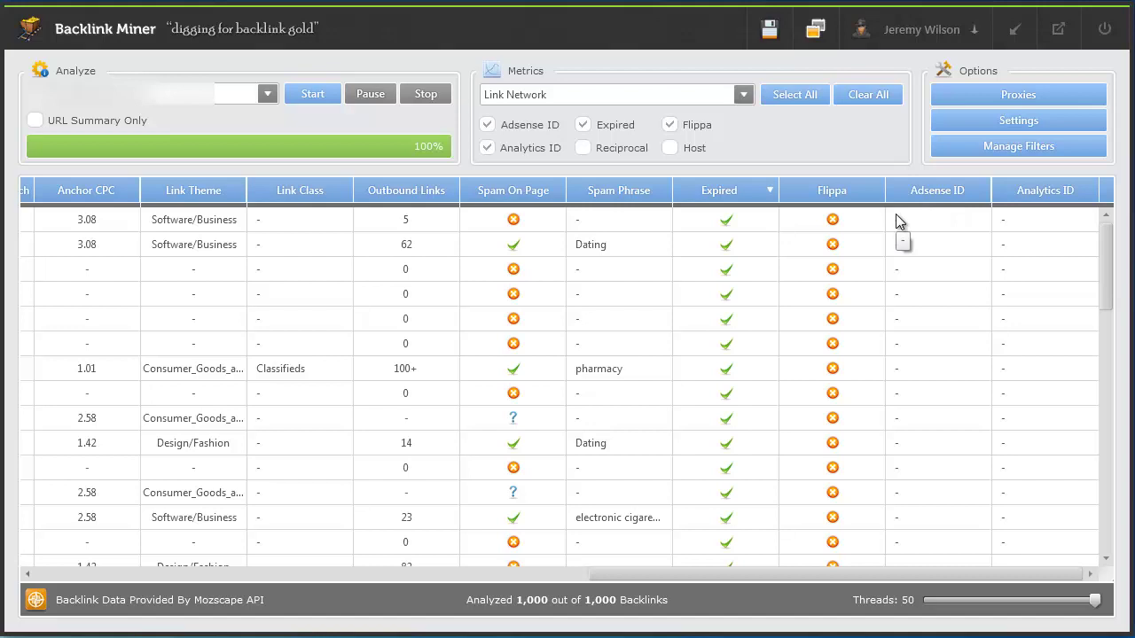
Sort by Flippa in reverse order and scroll to the top to show Flippa-listed backlinks first.
left_click(857, 191)
left_click(858, 191)
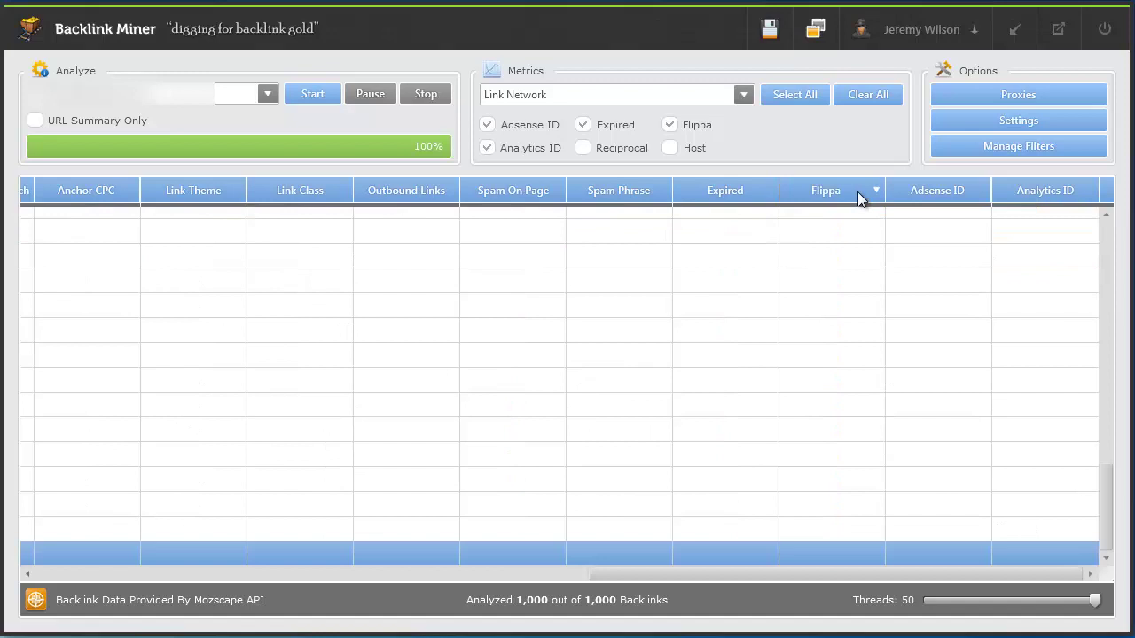
left_click_drag(1107, 464, 1112, 228)
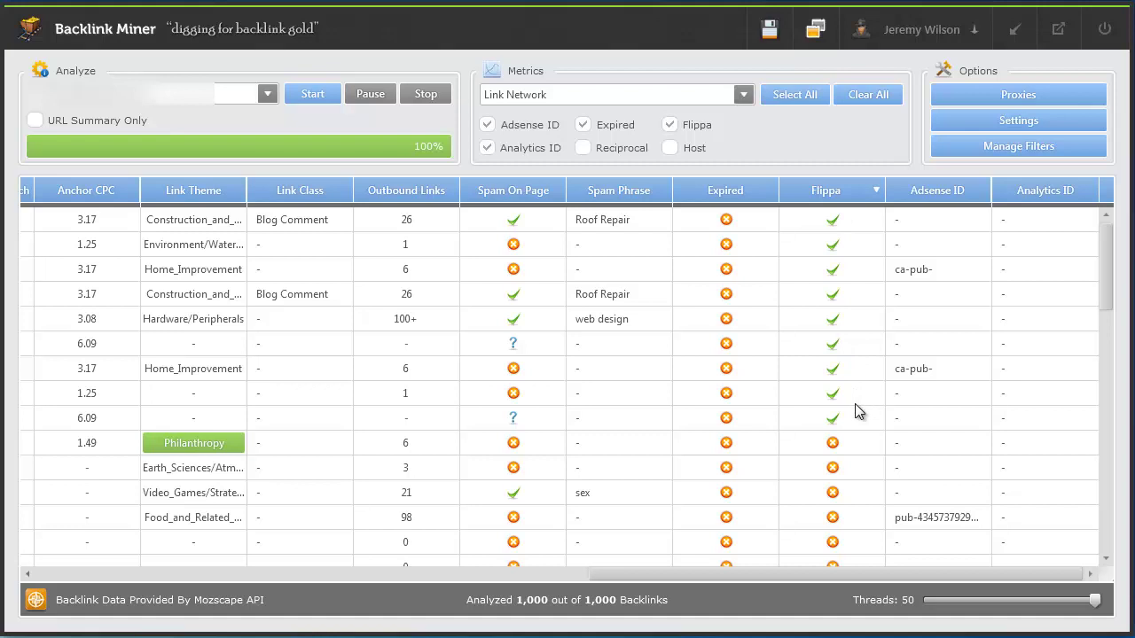
Sort by Adsense ID and scroll through the rows sharing duplicate red-flagged Adsense IDs.
left_click(948, 188)
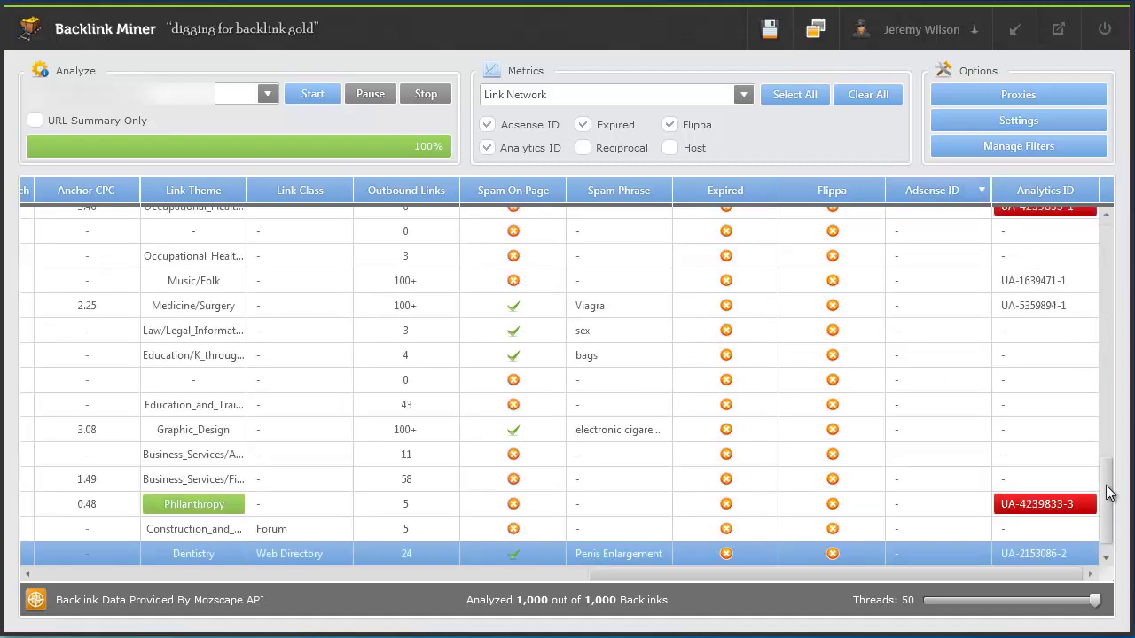
left_click_drag(1109, 489, 1105, 222)
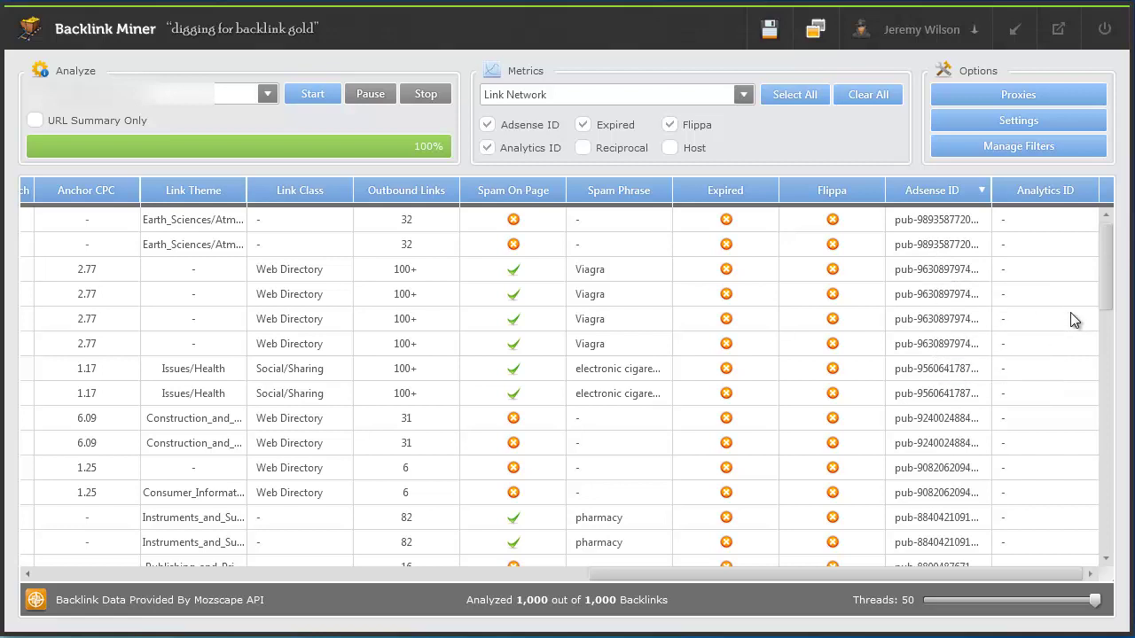
left_click_drag(1113, 300, 1109, 314)
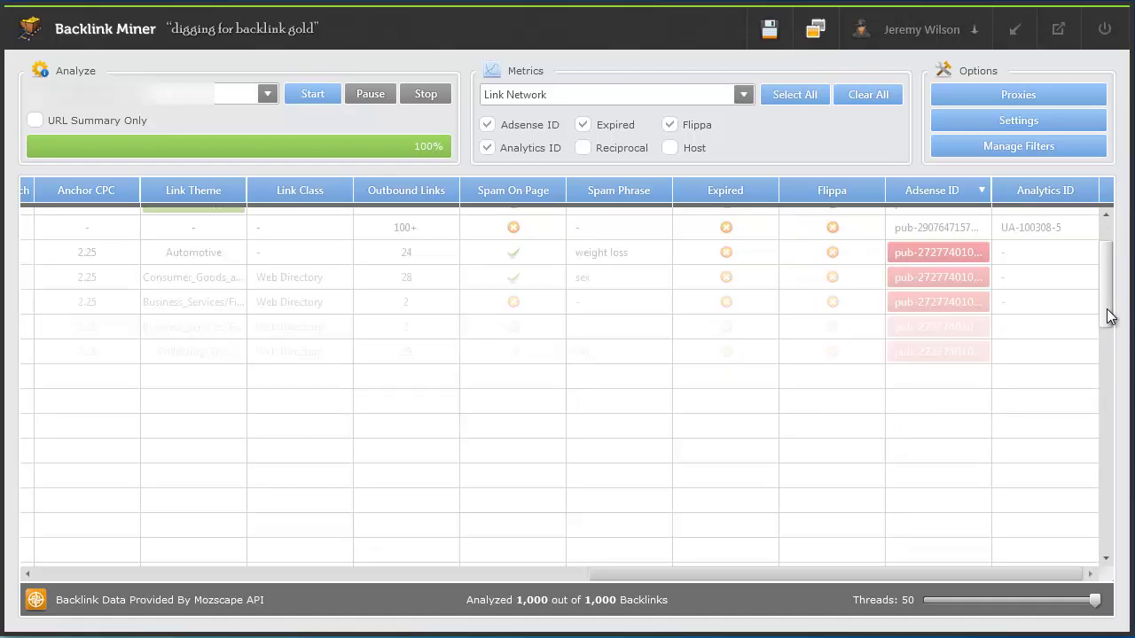
left_click(1106, 560)
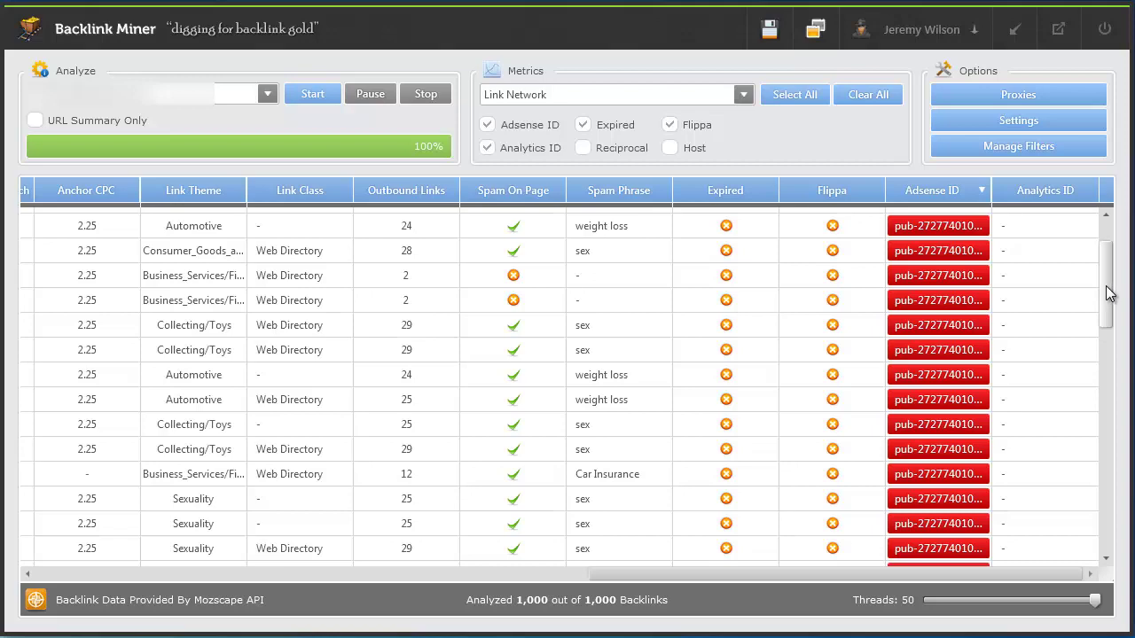
scroll(1108, 295, "down", 3)
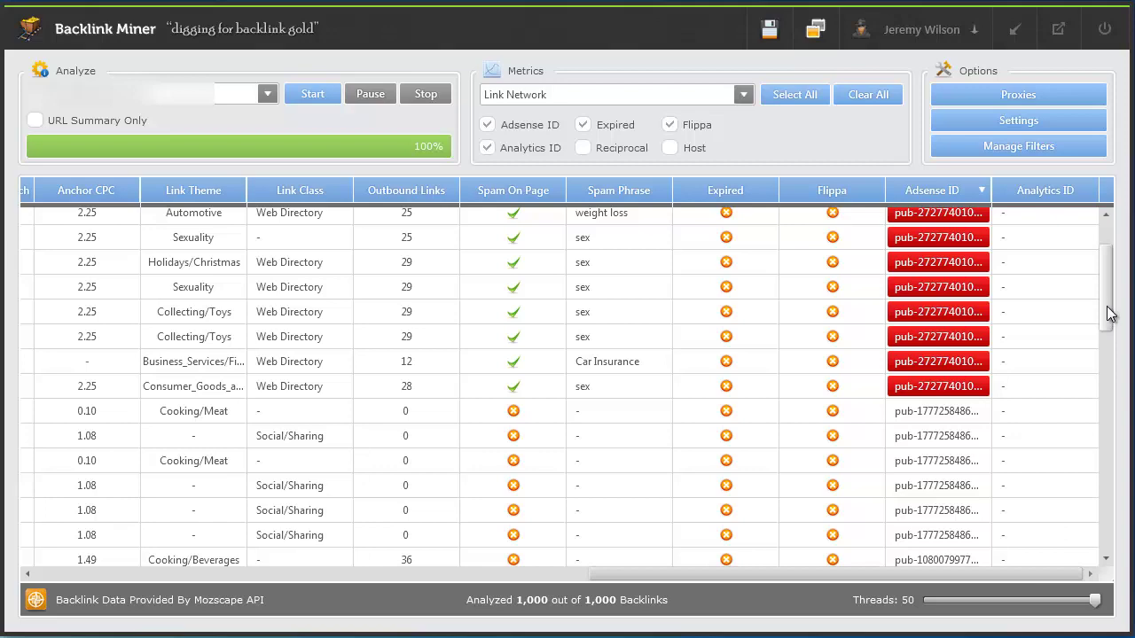
left_click_drag(1110, 314, 1043, 195)
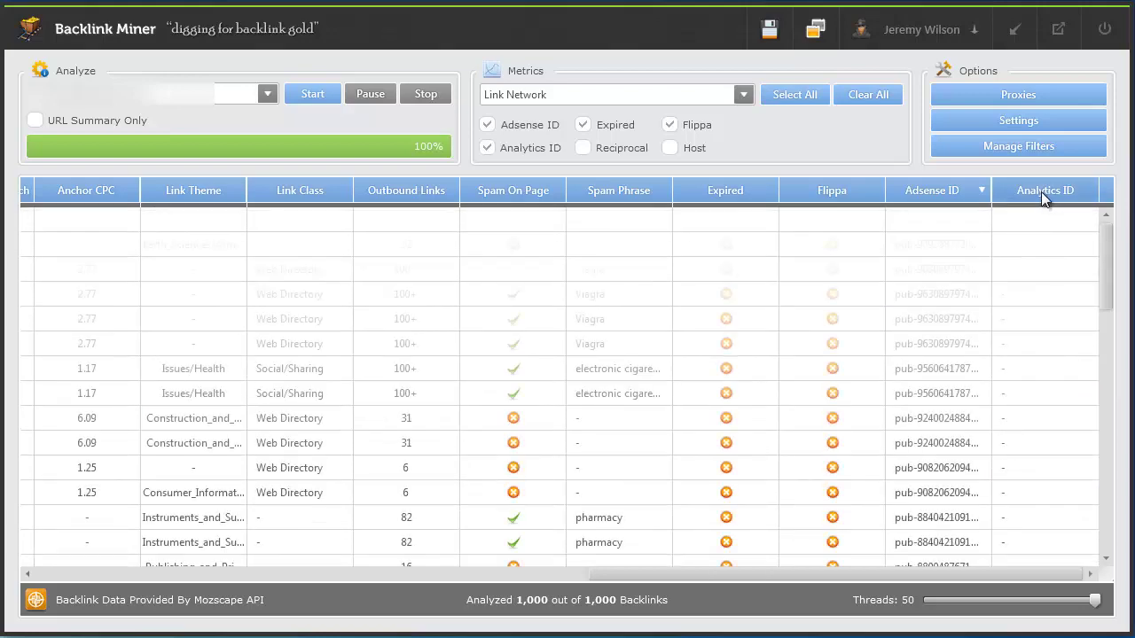
Sort by Analytics ID and review the grouped UA-4239833 tracking-ID rows.
left_click(1041, 191)
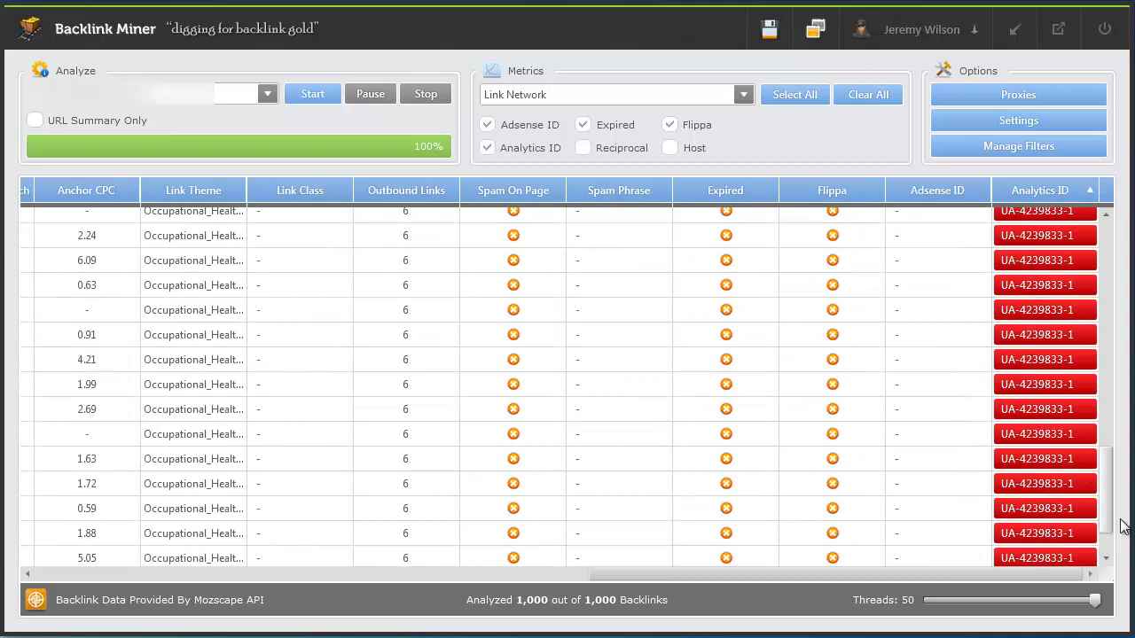
scroll(1107, 518, "down", 1)
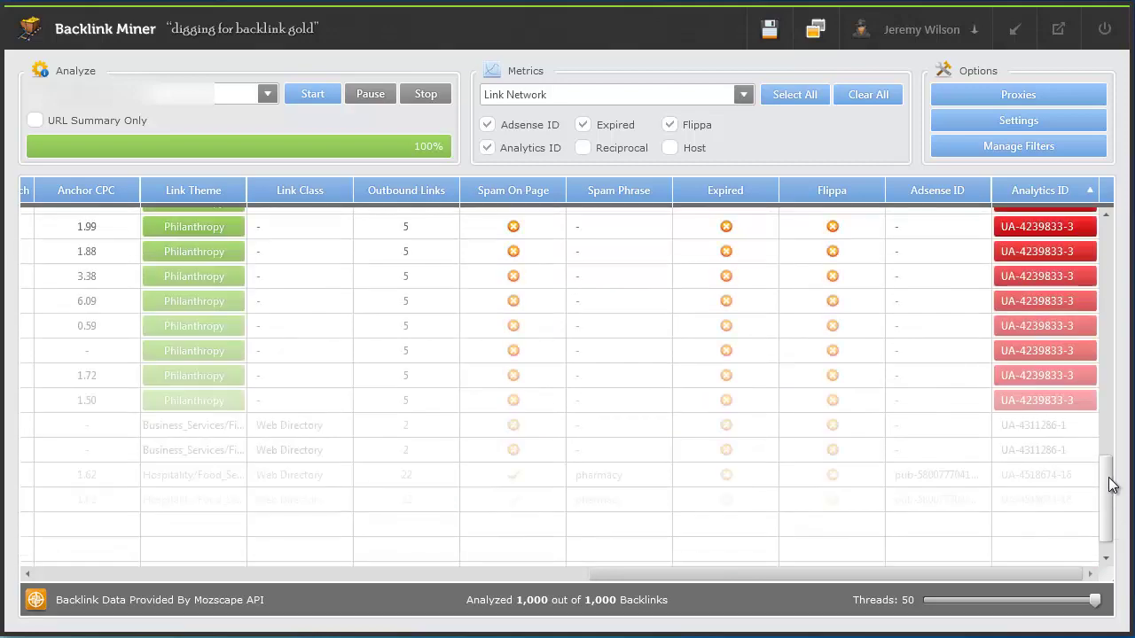
left_click(1105, 215)
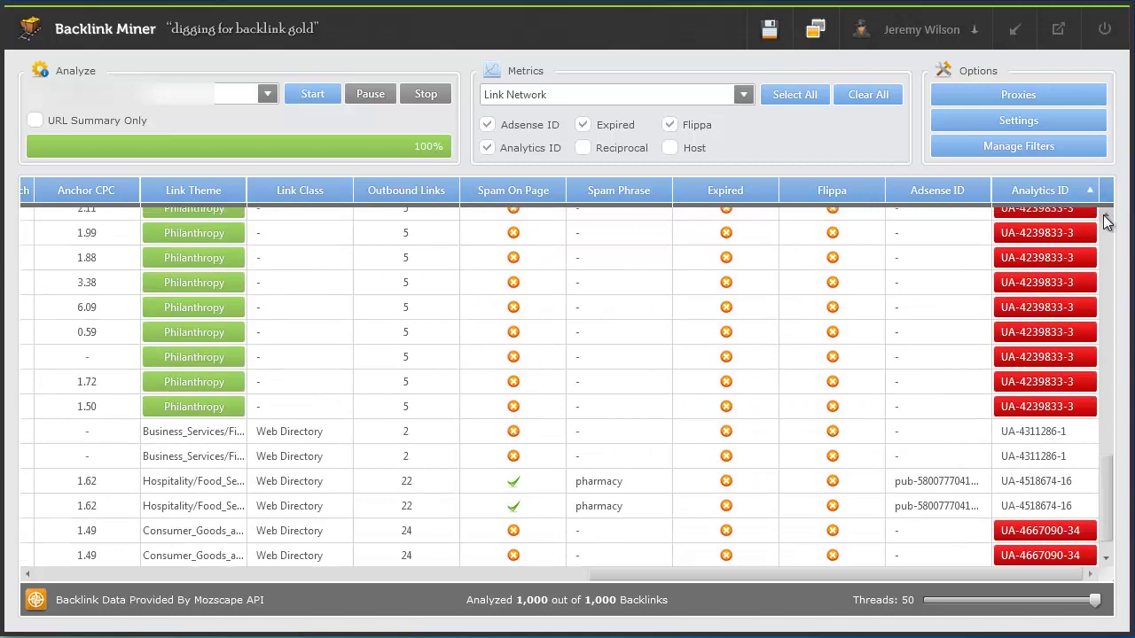
left_click(1105, 216)
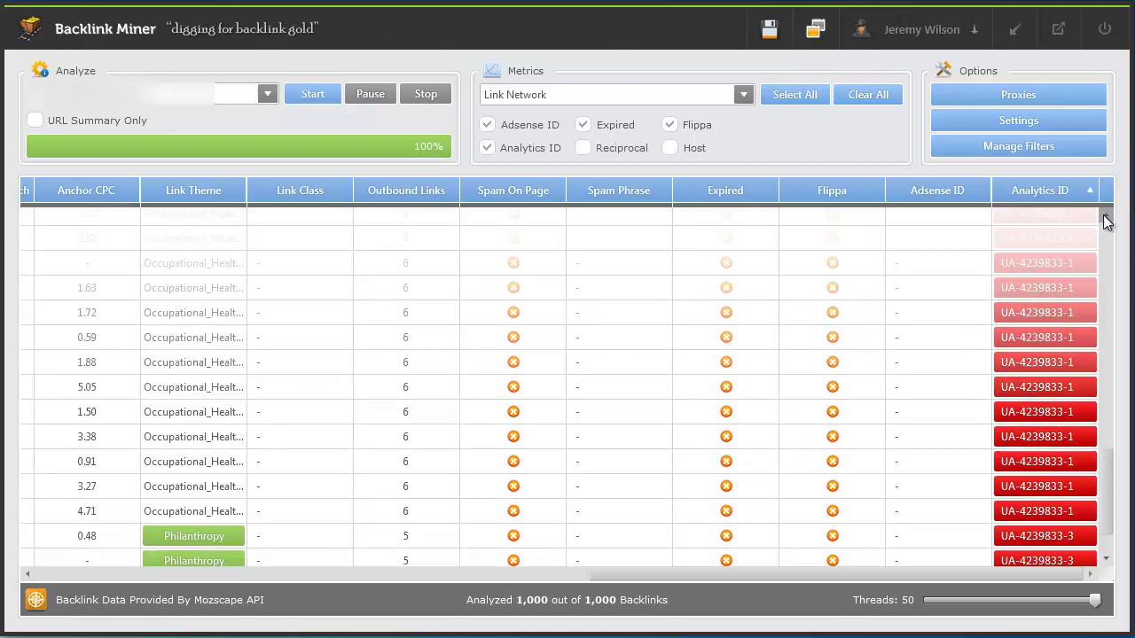
left_click(1105, 216)
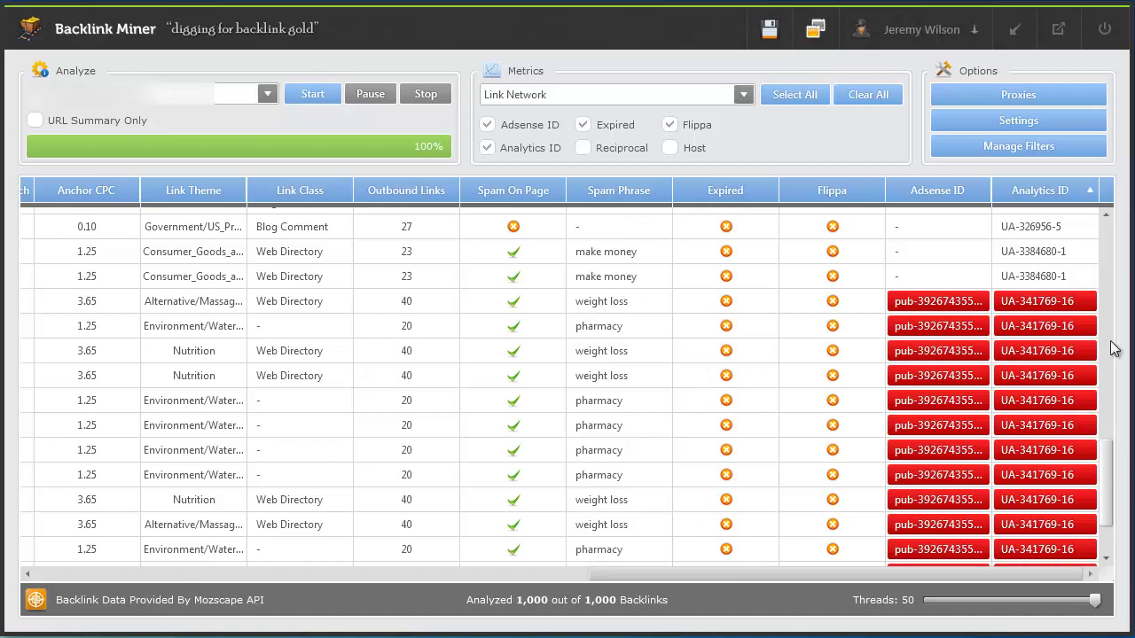
scroll(1111, 342, "up", 15)
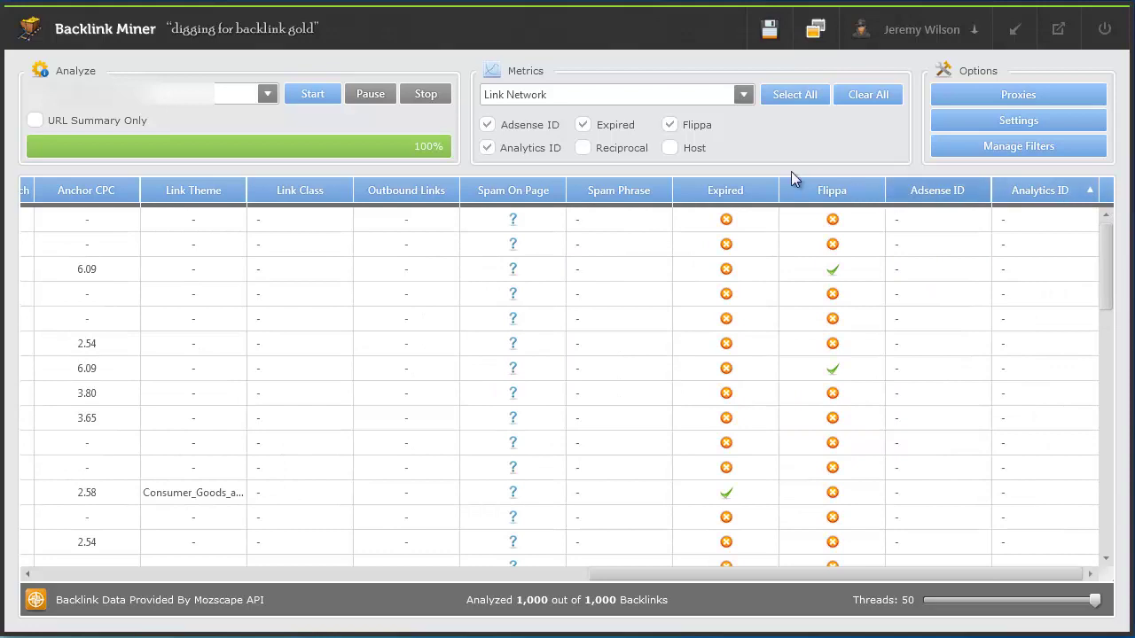
Sort by Spam Phrase, then by Spam On Page descending, and return to the table's top.
left_click(596, 196)
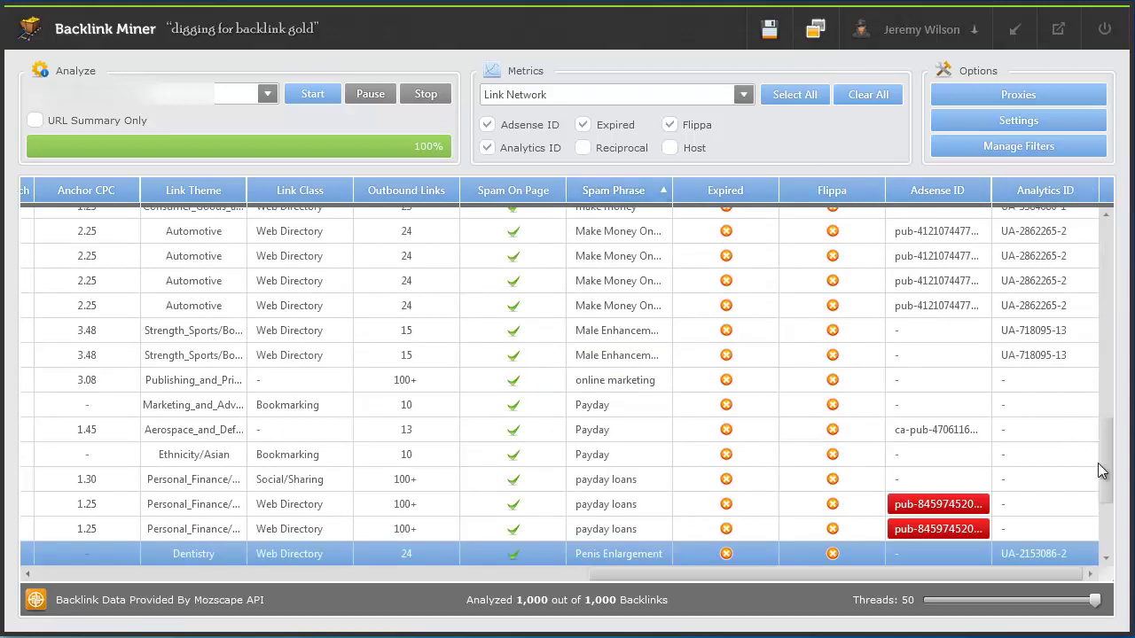
left_click_drag(1098, 470, 1098, 191)
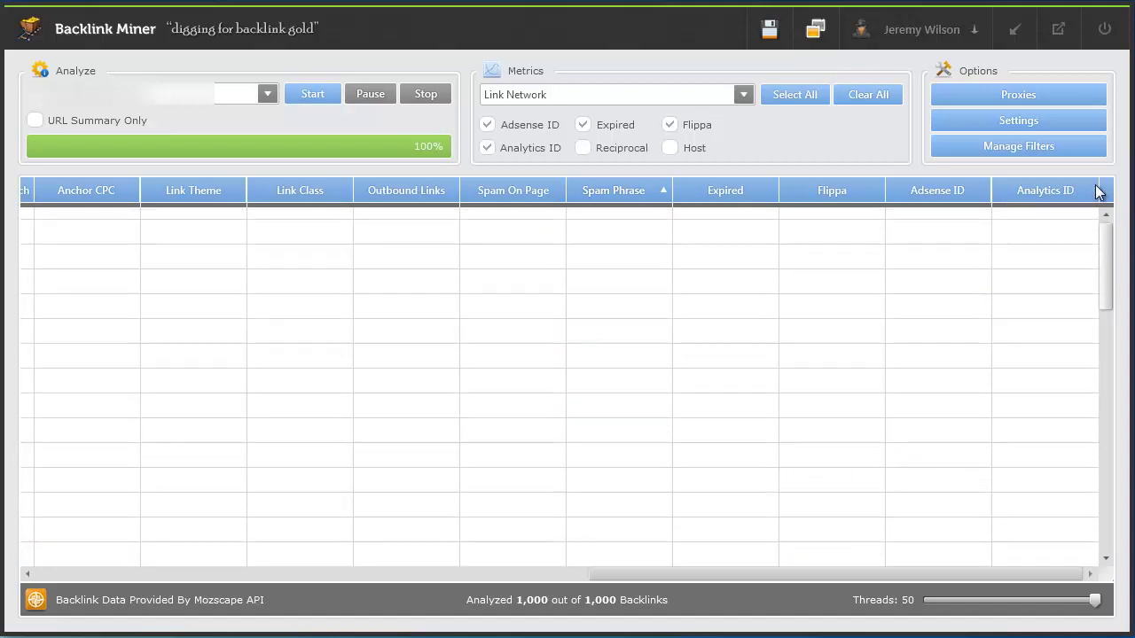
left_click(544, 190)
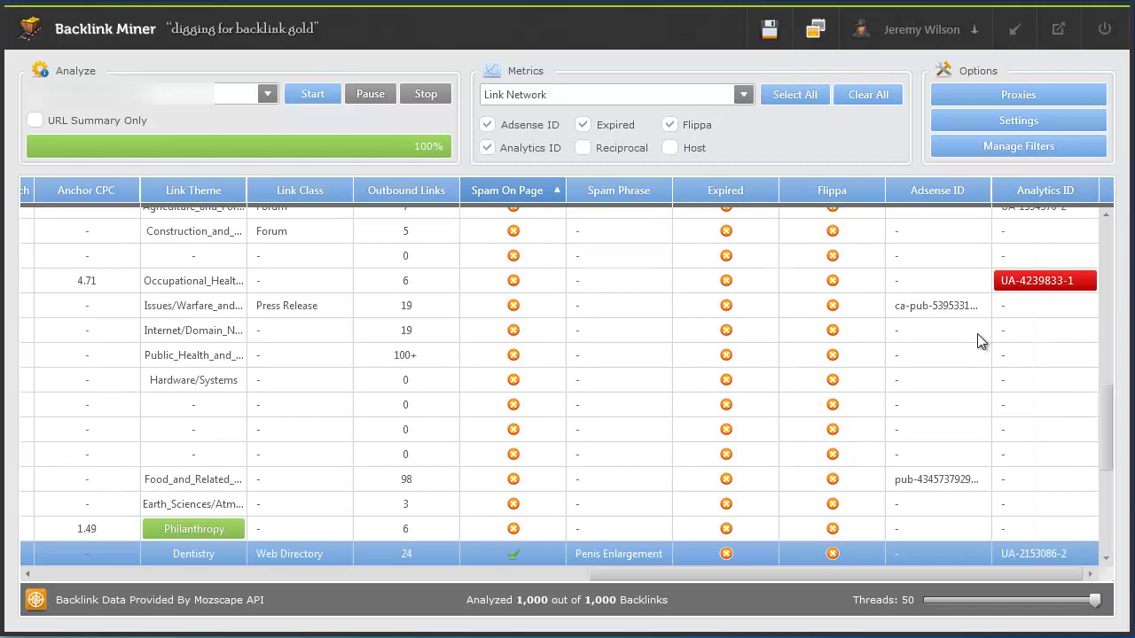
scroll(1105, 408, "up", 5)
scroll(1098, 237, "up", 5)
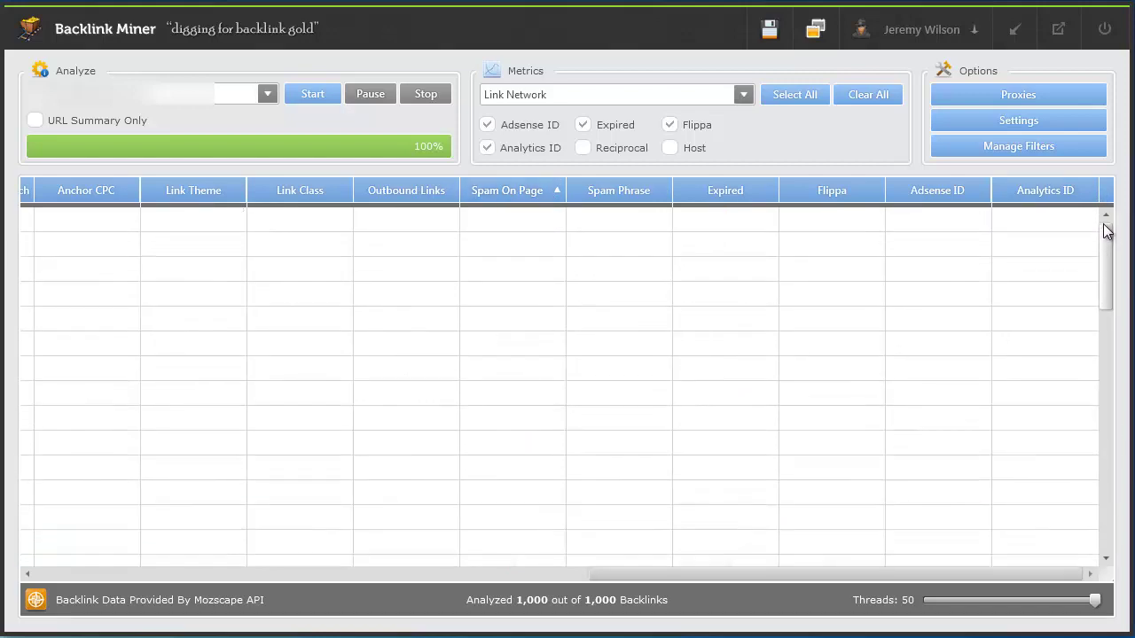
left_click(545, 196)
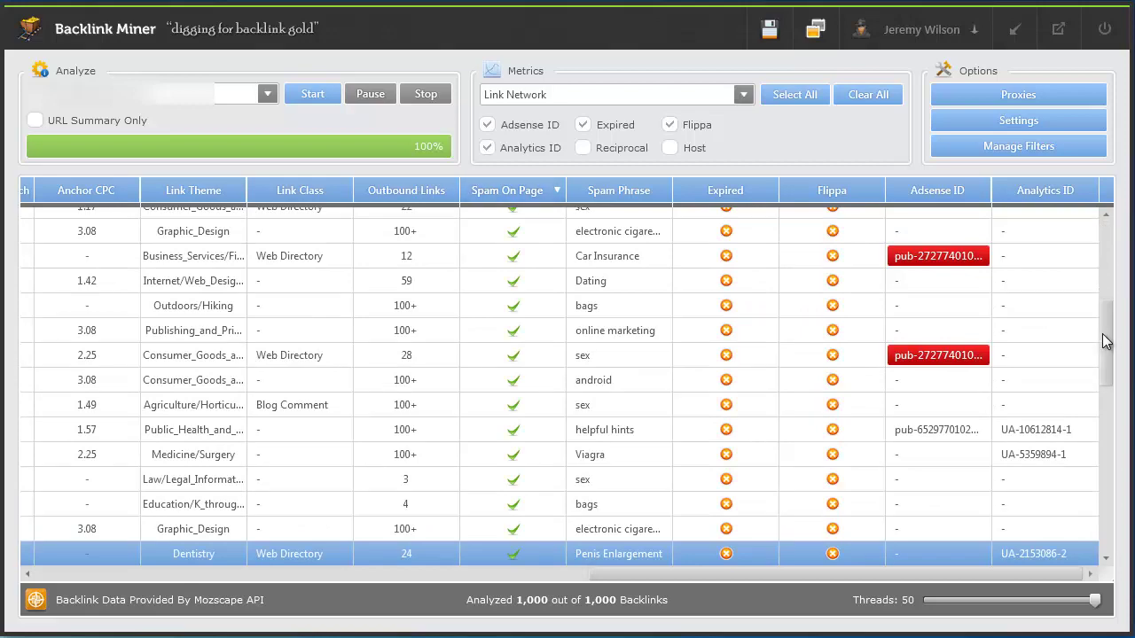
left_click_drag(1105, 341, 1105, 227)
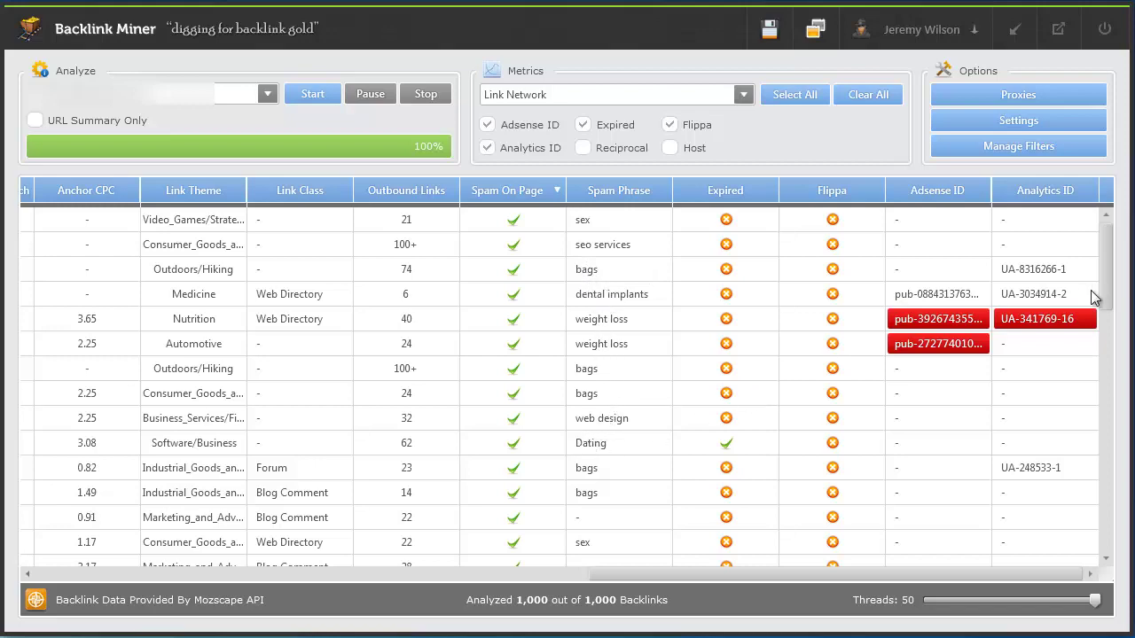
scroll(1107, 289, "down", 5)
Scroll the table left, sort by Link Theme ascending, and scroll down to the Philanthropy rows.
left_click_drag(612, 578, 380, 593)
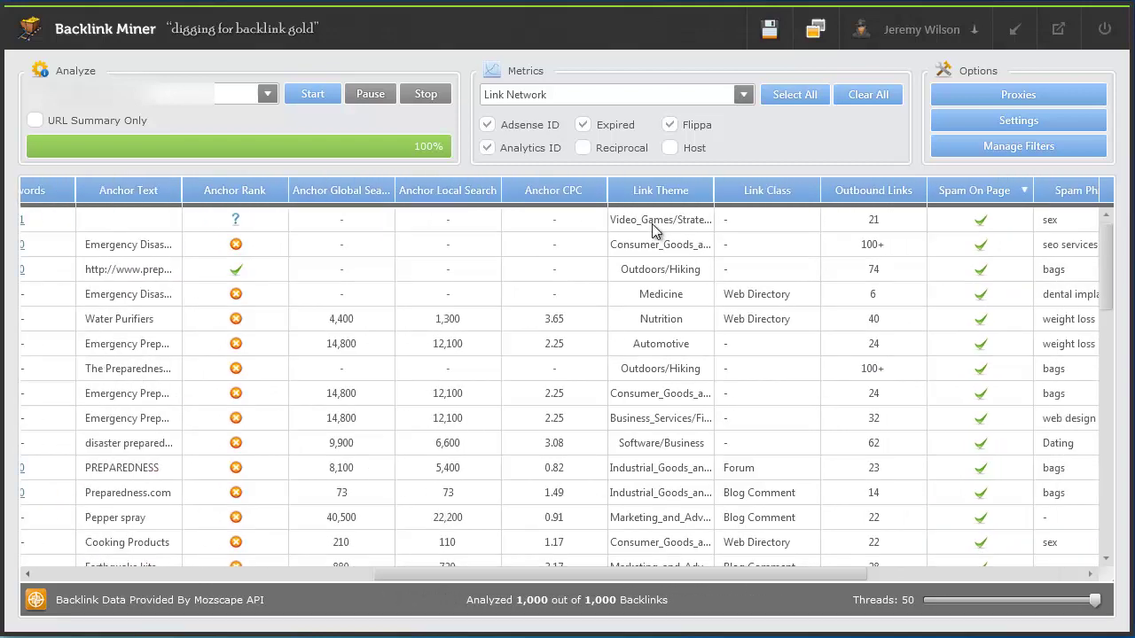
left_click(646, 197)
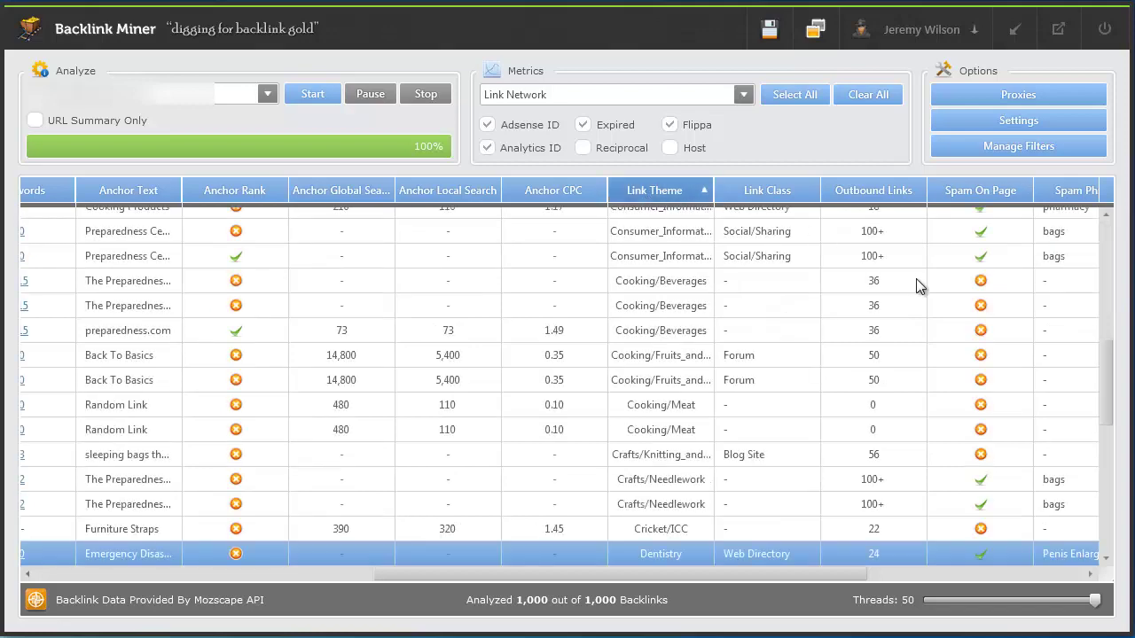
left_click_drag(1109, 413, 1106, 480)
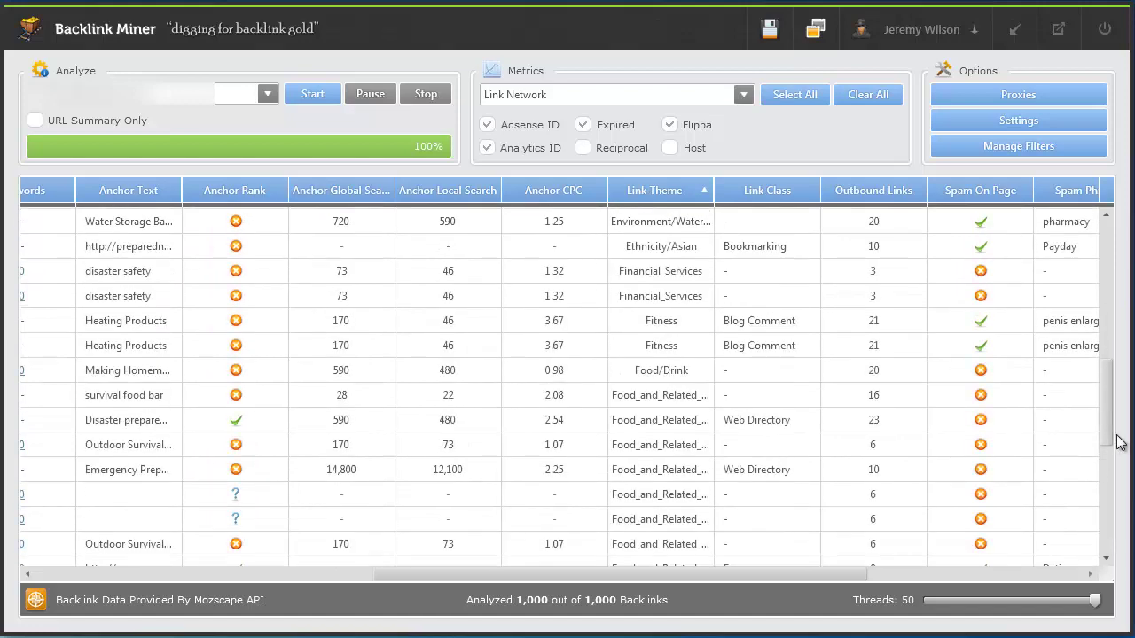
left_click_drag(1106, 428, 1106, 503)
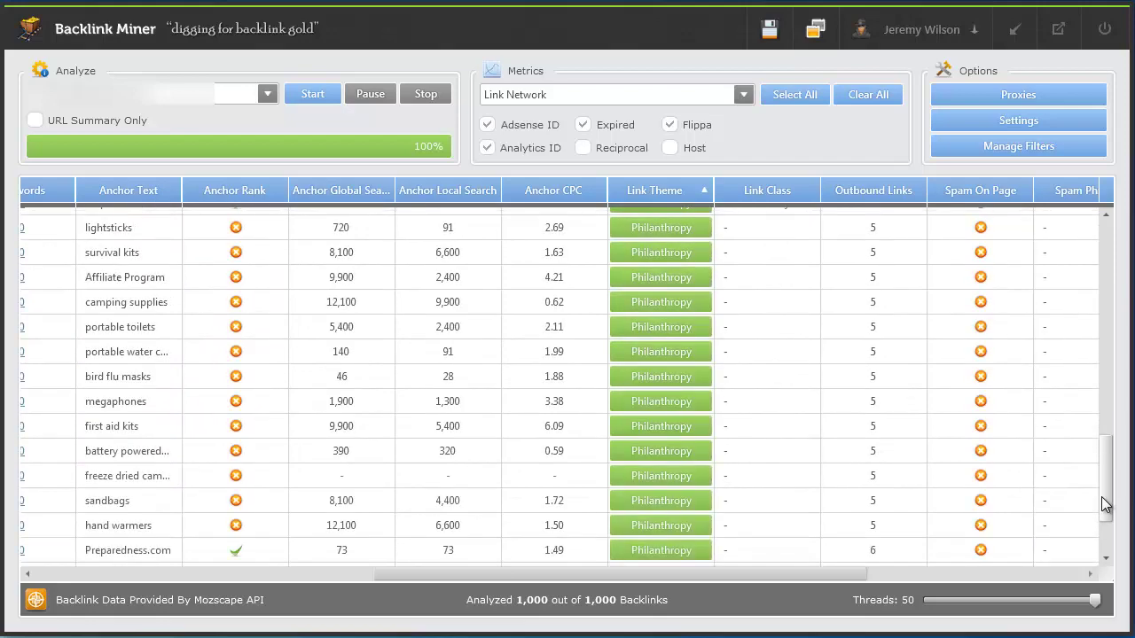
left_click(1109, 218)
left_click_drag(1109, 218, 1111, 222)
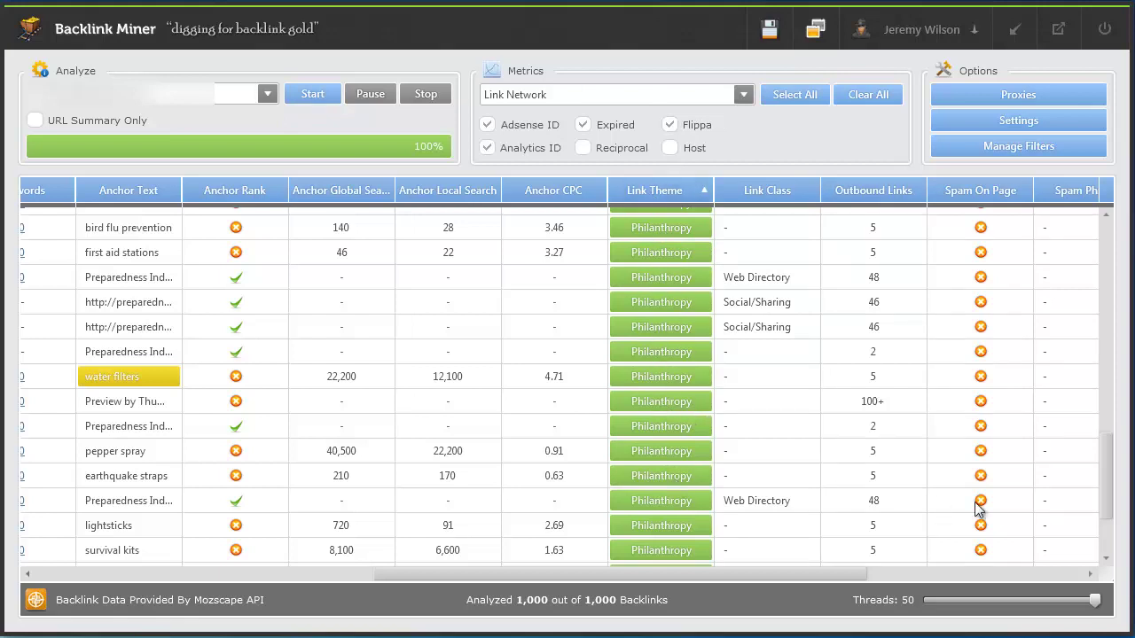
left_click_drag(1107, 466, 1112, 485)
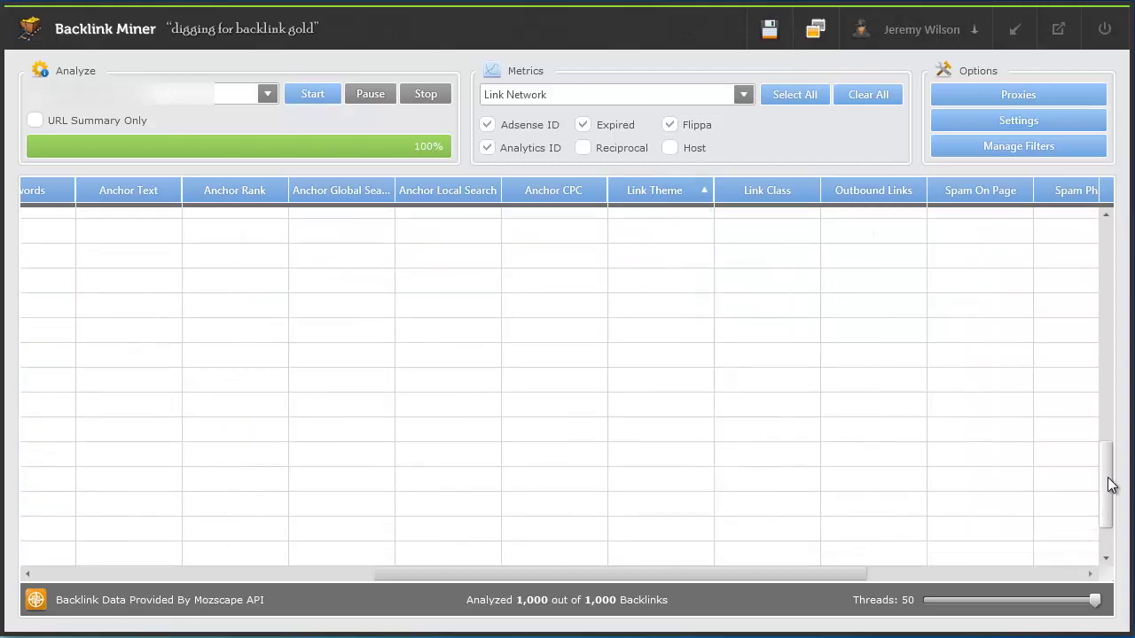
left_click(1108, 222)
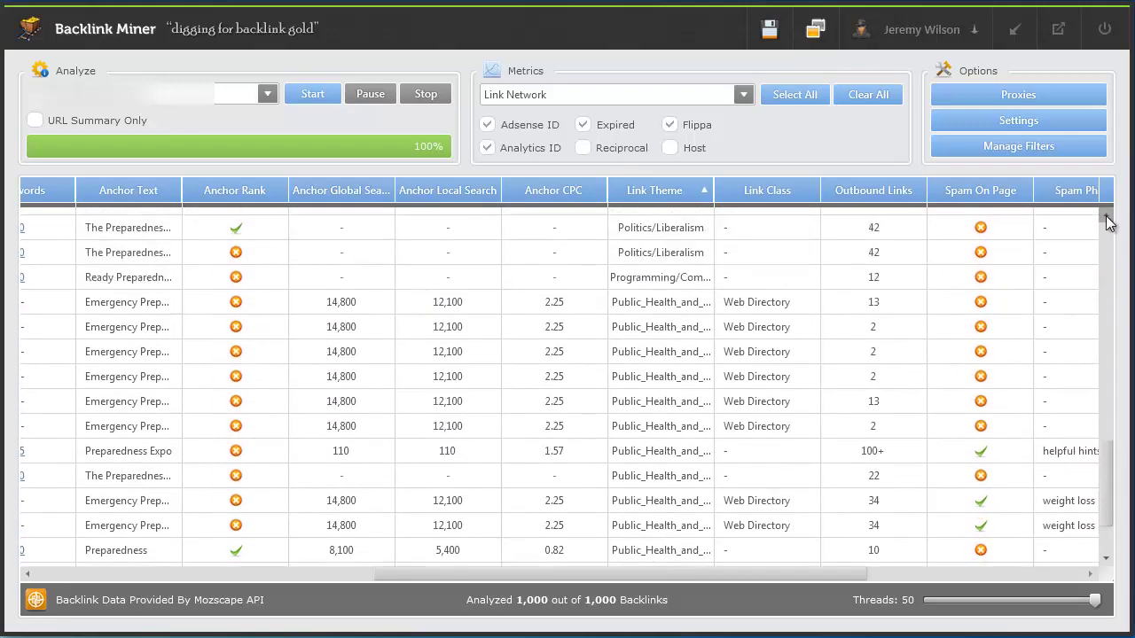
left_click(1108, 222)
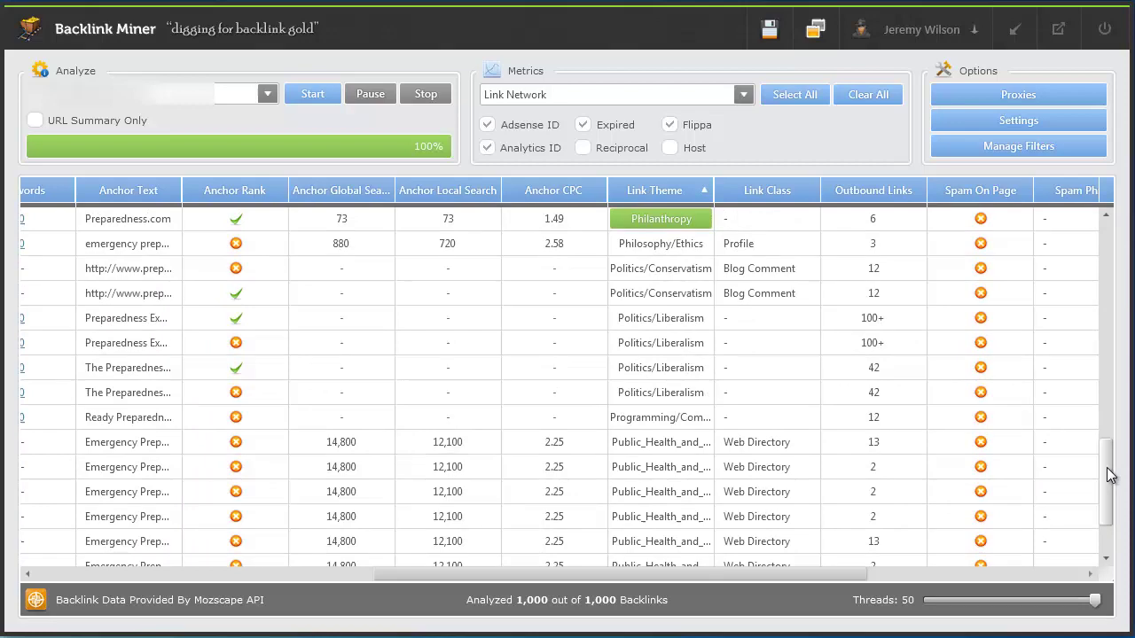
left_click_drag(1110, 475, 1106, 464)
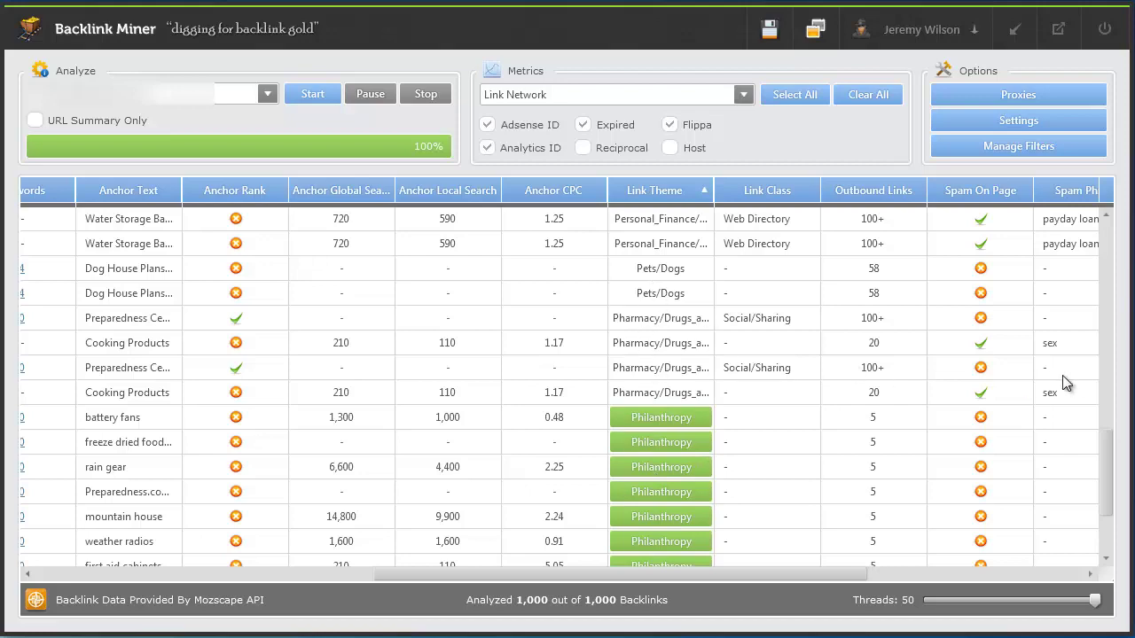
left_click(1107, 280)
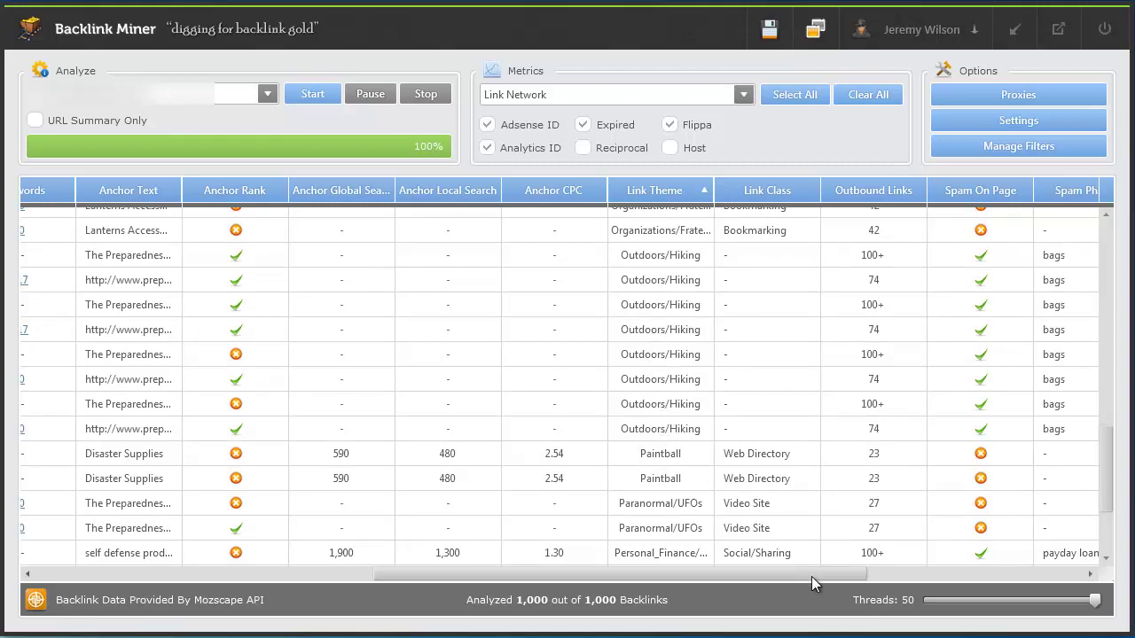
scroll(1108, 538, "down", 6)
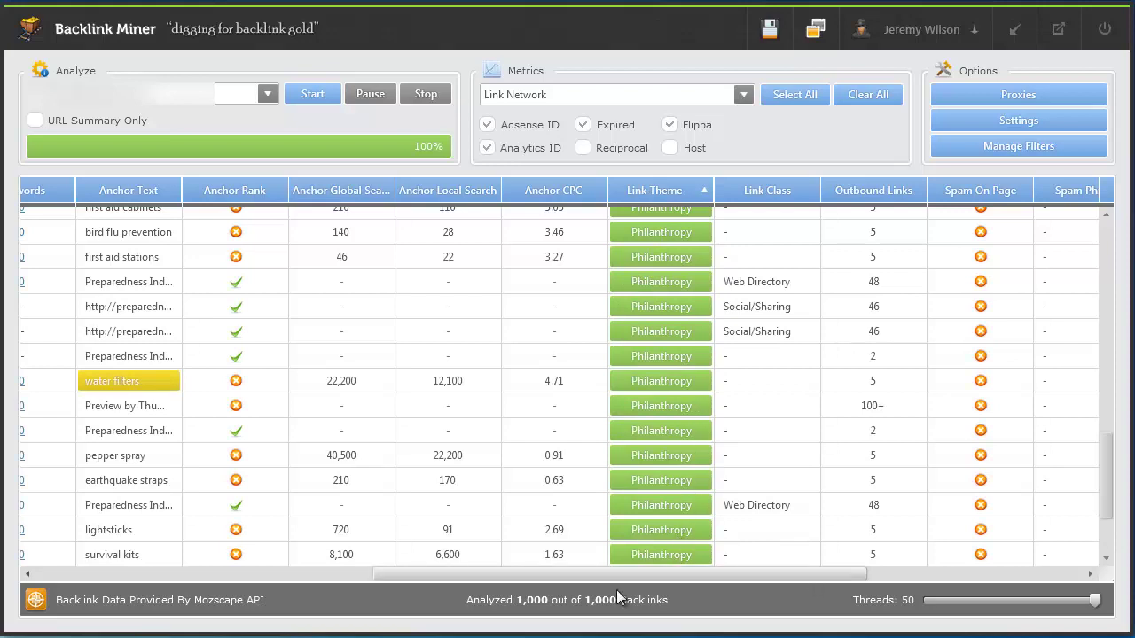
left_click_drag(621, 574, 530, 585)
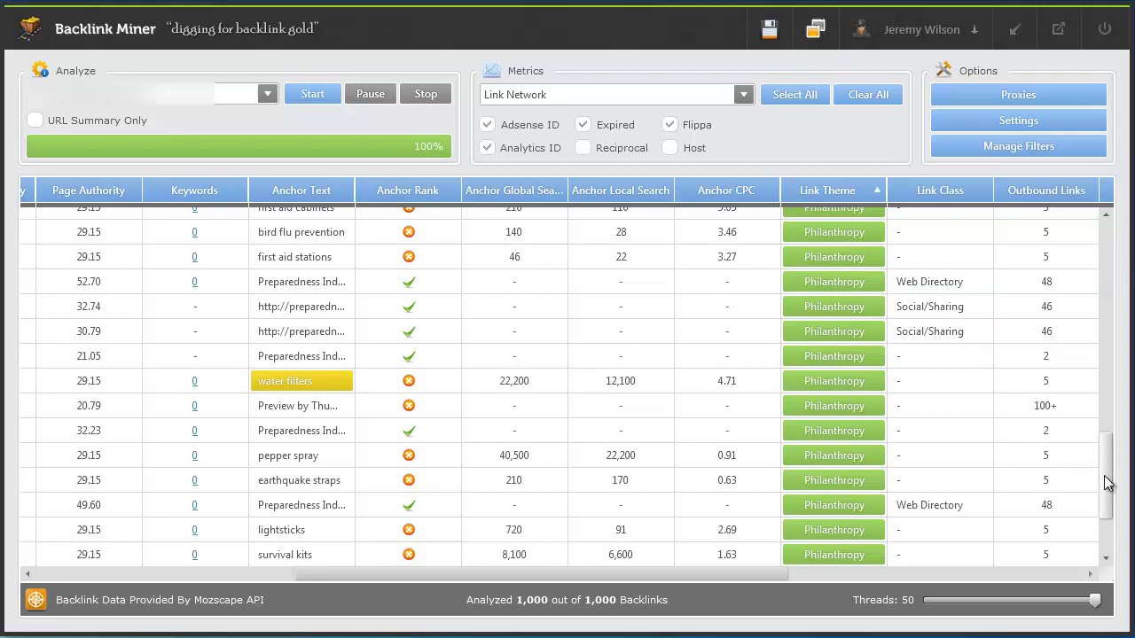
Sort the backlinks by Anchor Rank in descending order and jump to the top of the table.
left_click(422, 193)
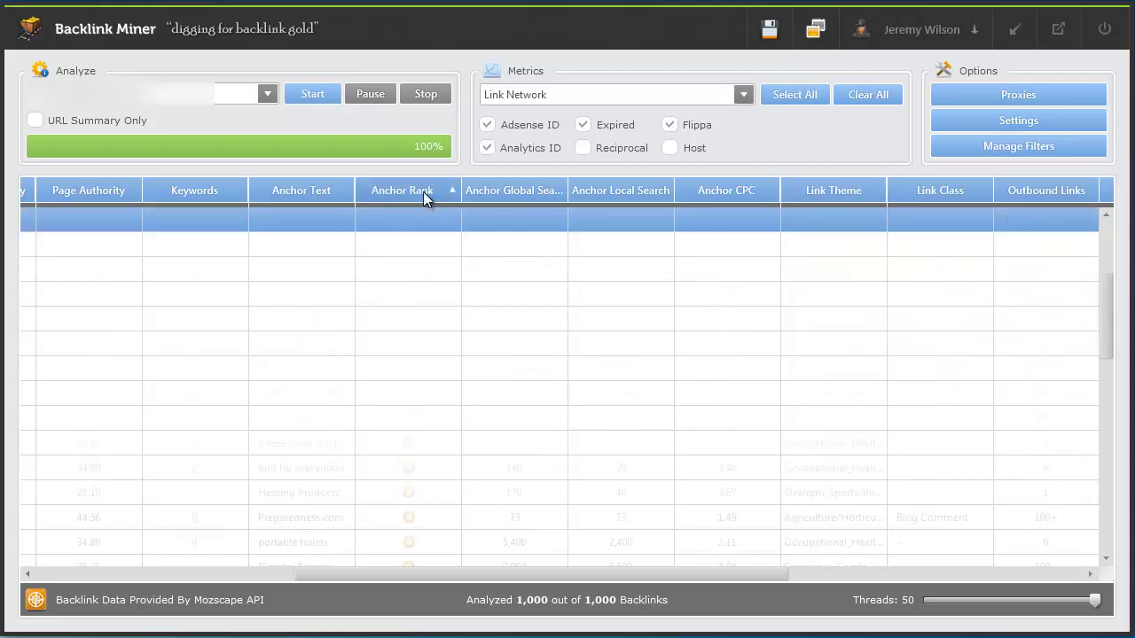
left_click(428, 190)
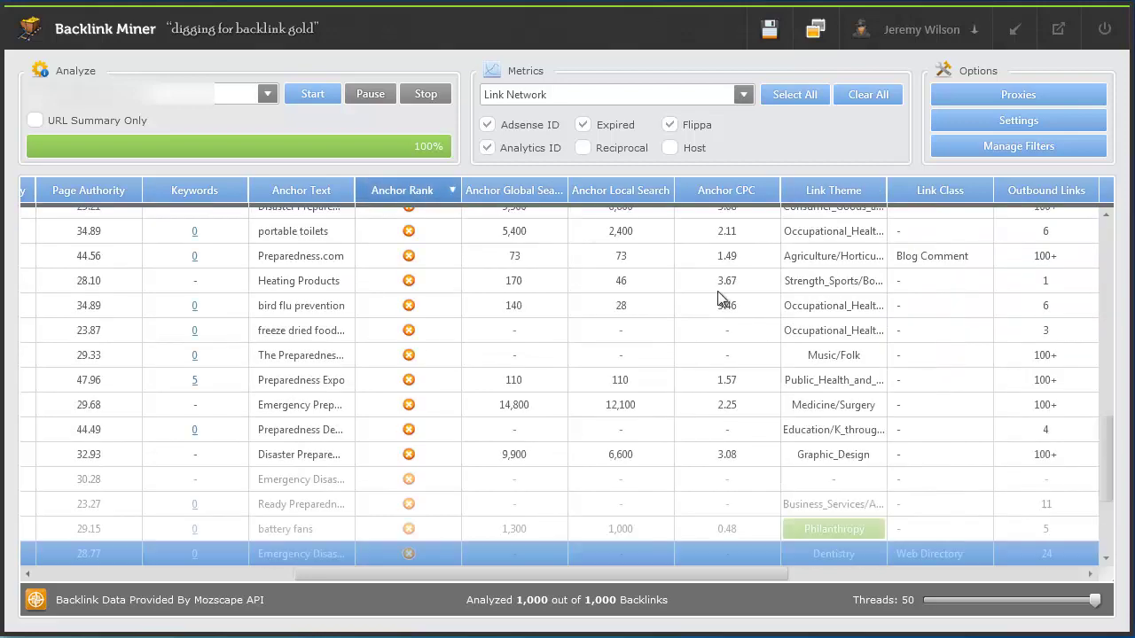
left_click(1109, 243)
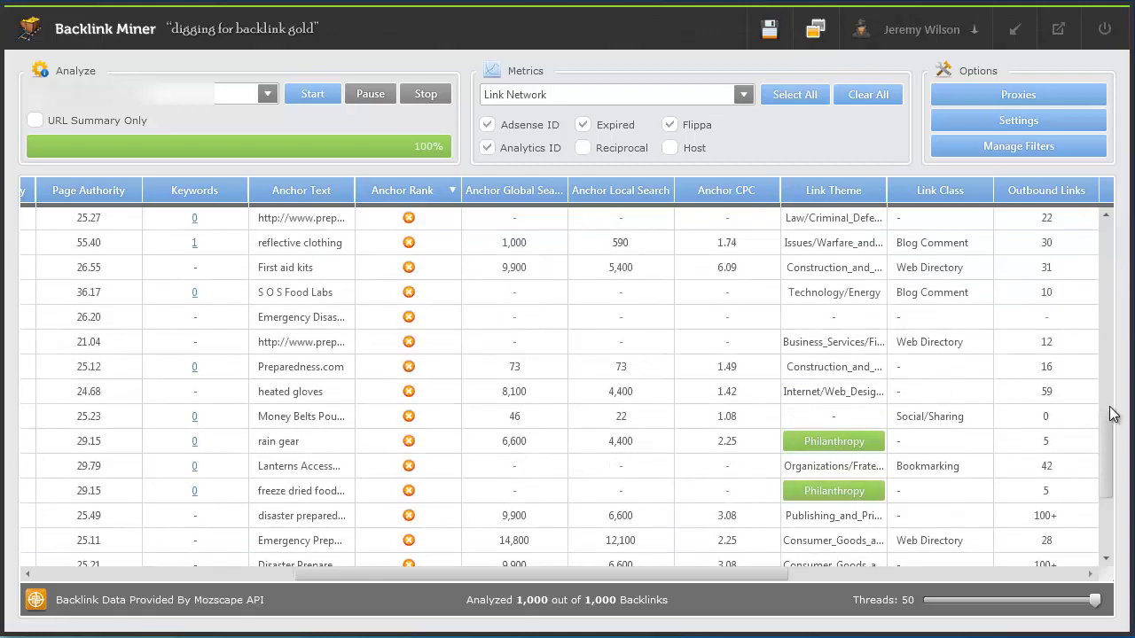
left_click_drag(1107, 444, 1108, 216)
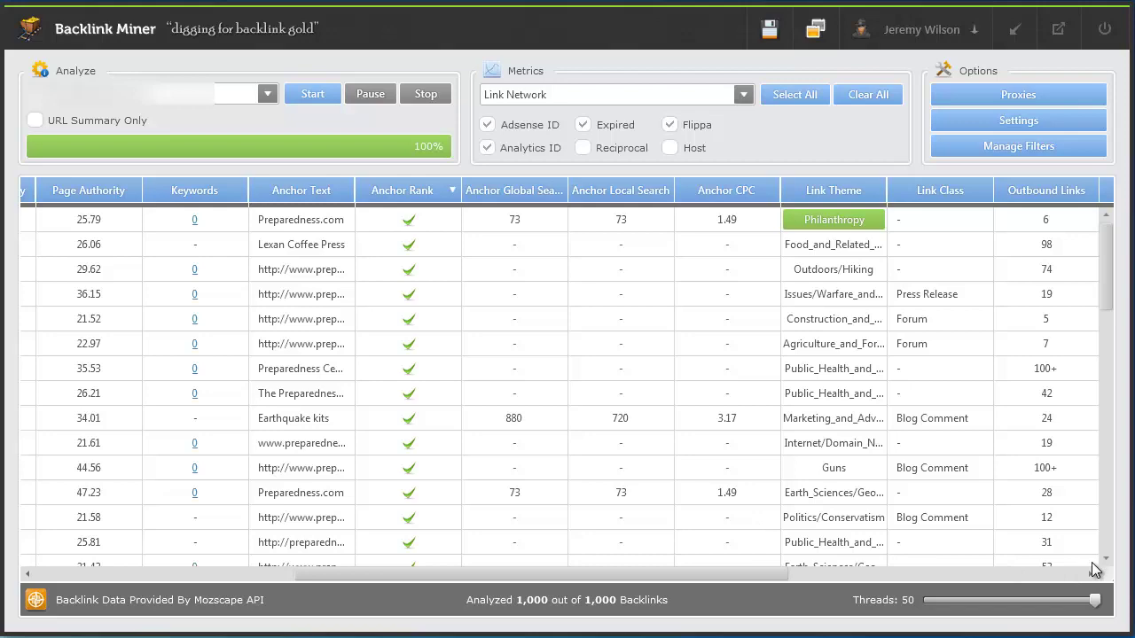
Scroll down through the Anchor Rank-sorted results to review the ranked anchors.
scroll(1106, 564, "down", 5)
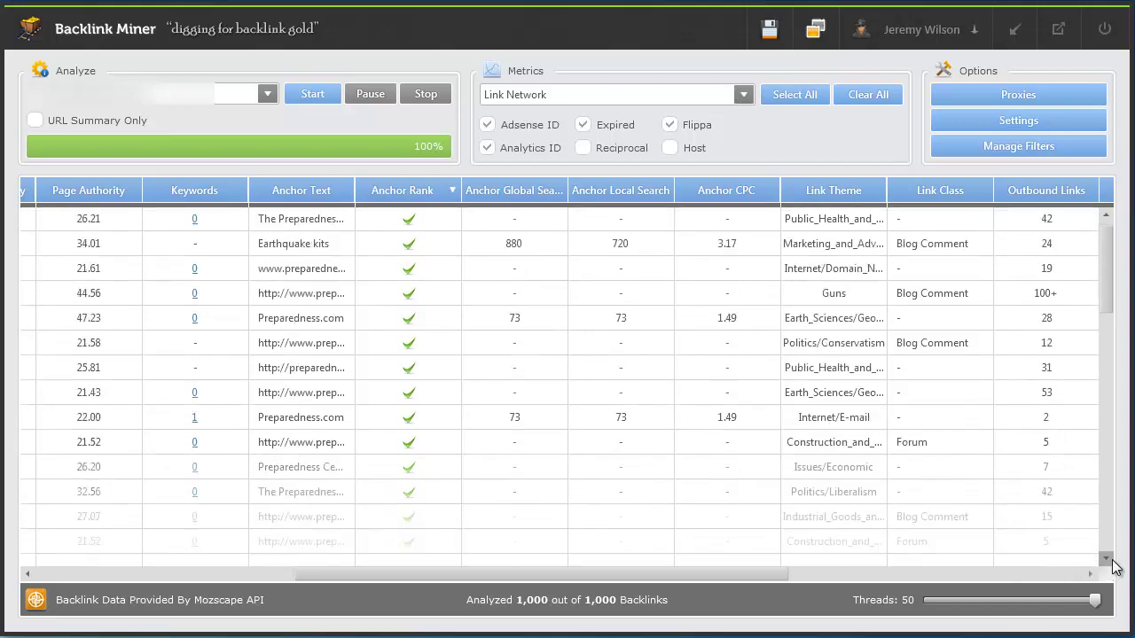
scroll(1106, 559, "down", 5)
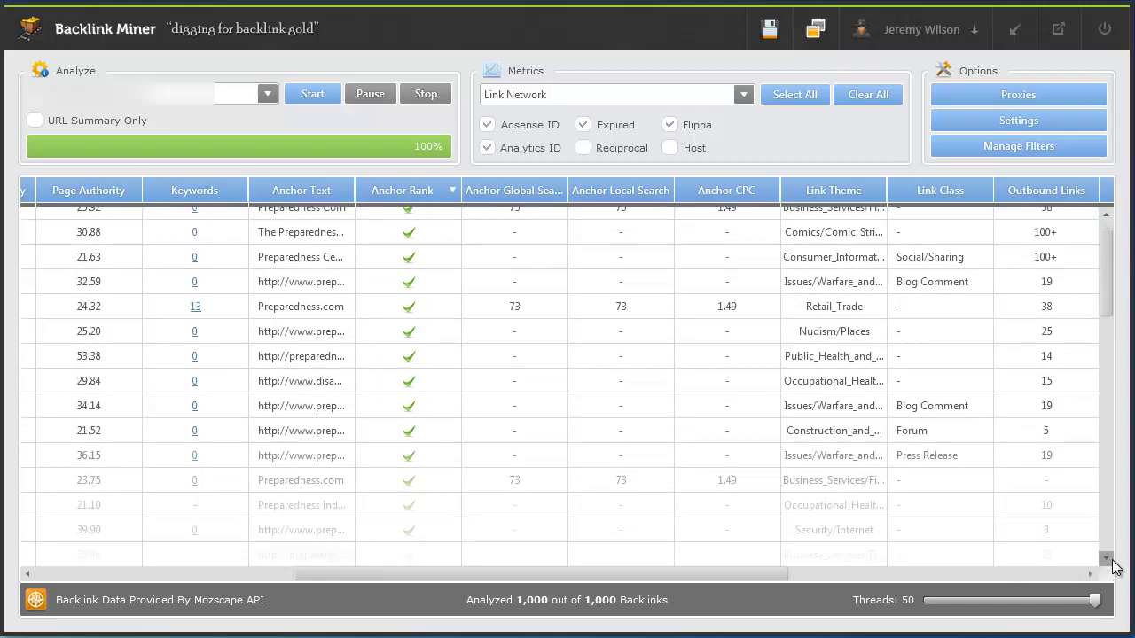
scroll(1106, 558, "down", 5)
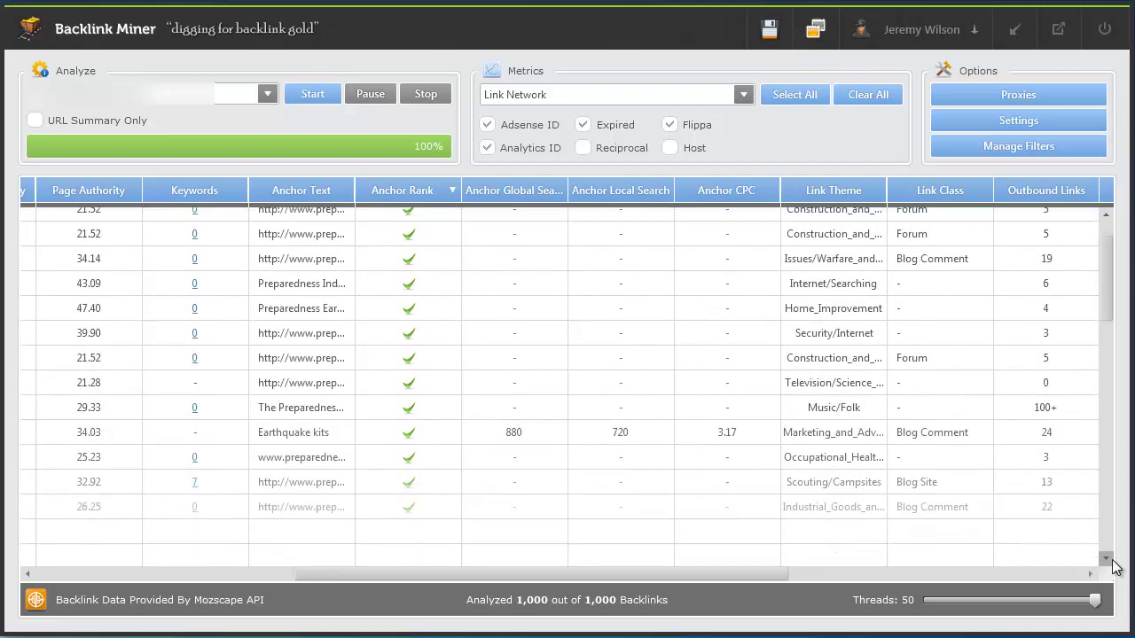
scroll(1106, 558, "down", 5)
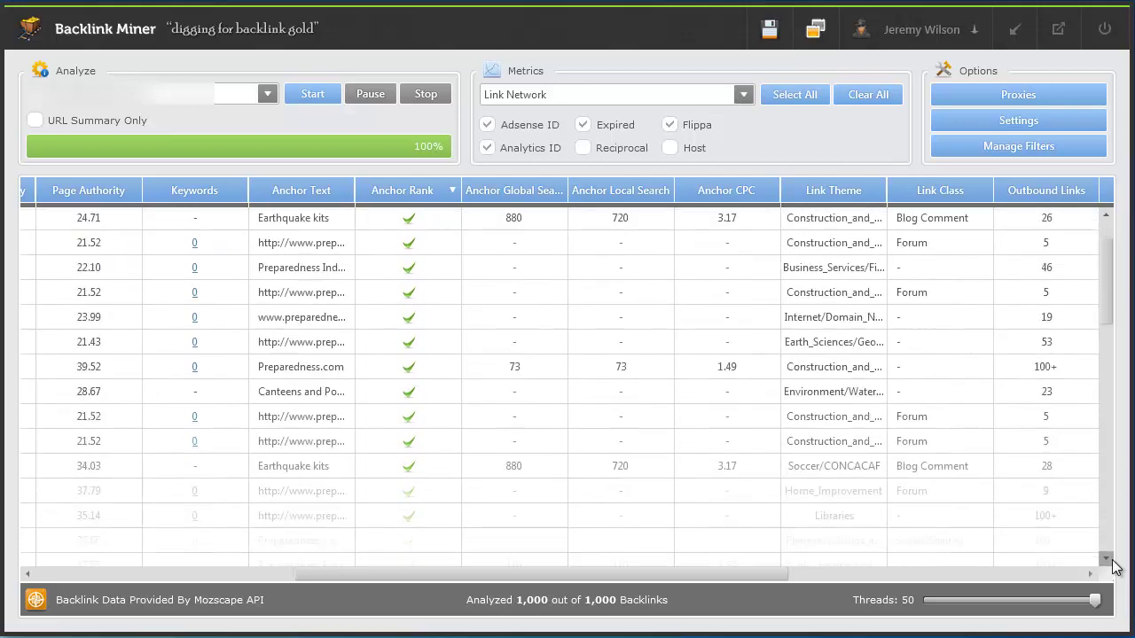
scroll(1106, 559, "down", 3)
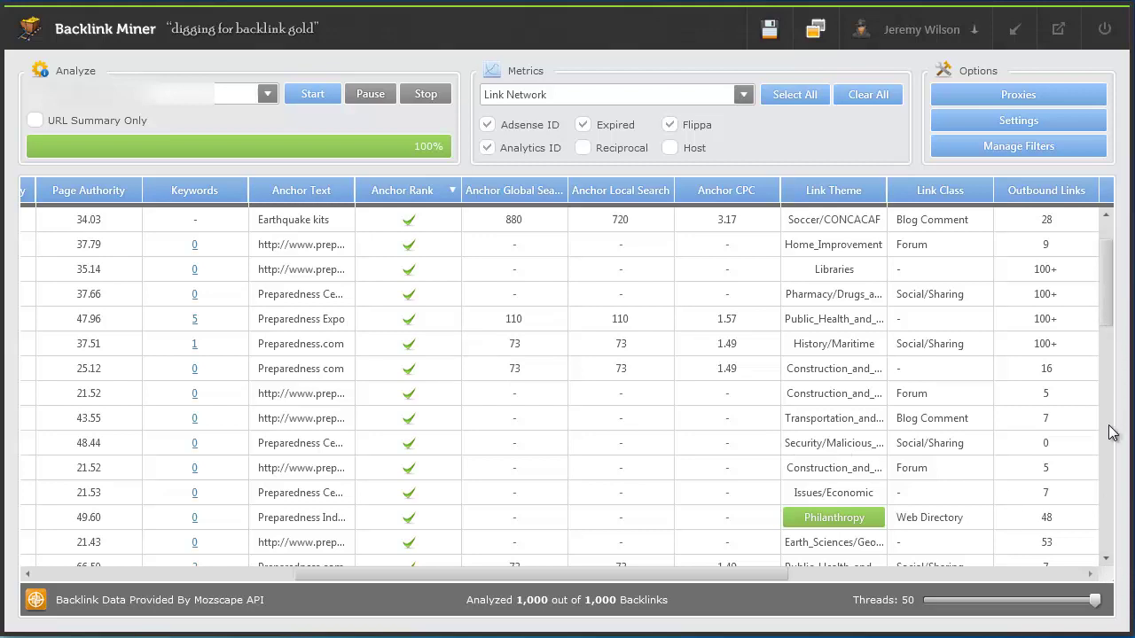
scroll(1107, 562, "down", 4)
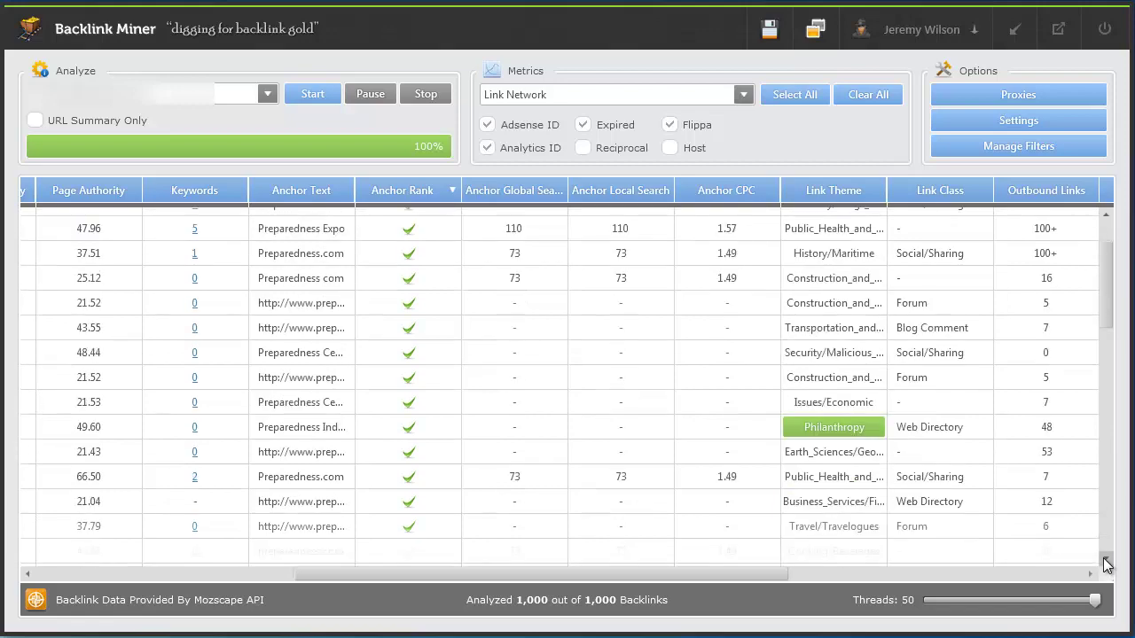
scroll(1107, 562, "down", 5)
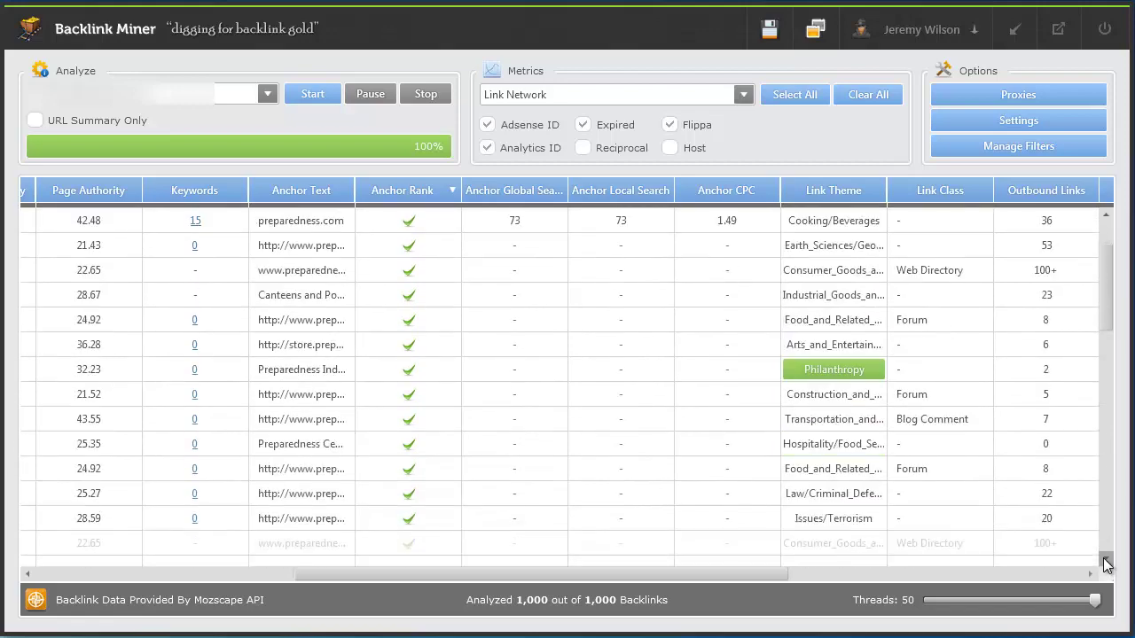
scroll(1107, 563, "down", 5)
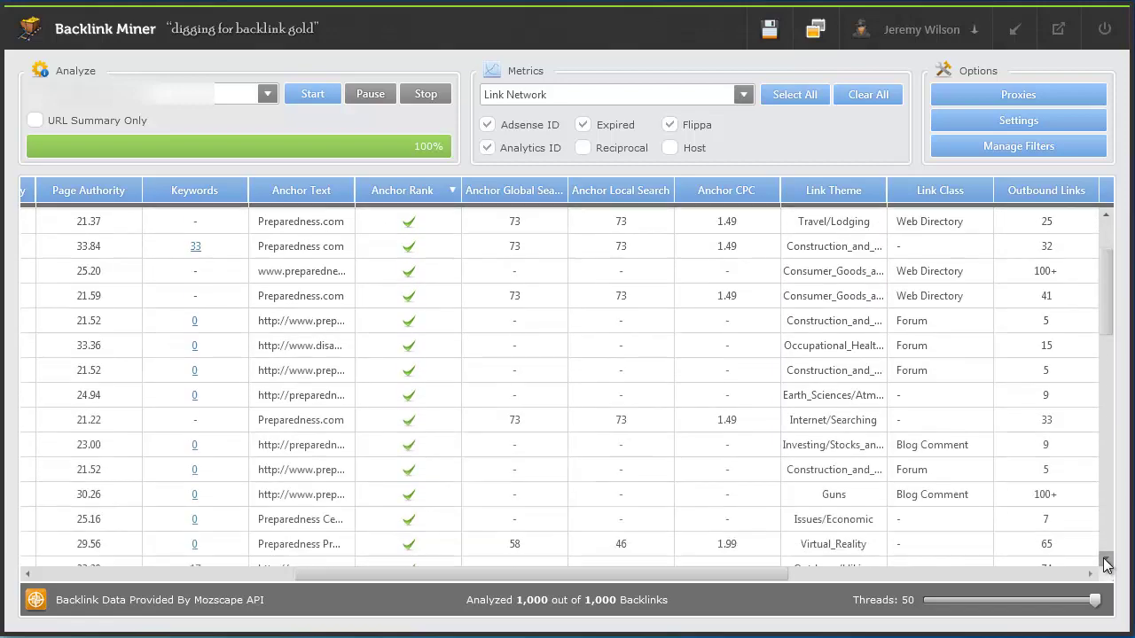
scroll(1107, 562, "down", 1)
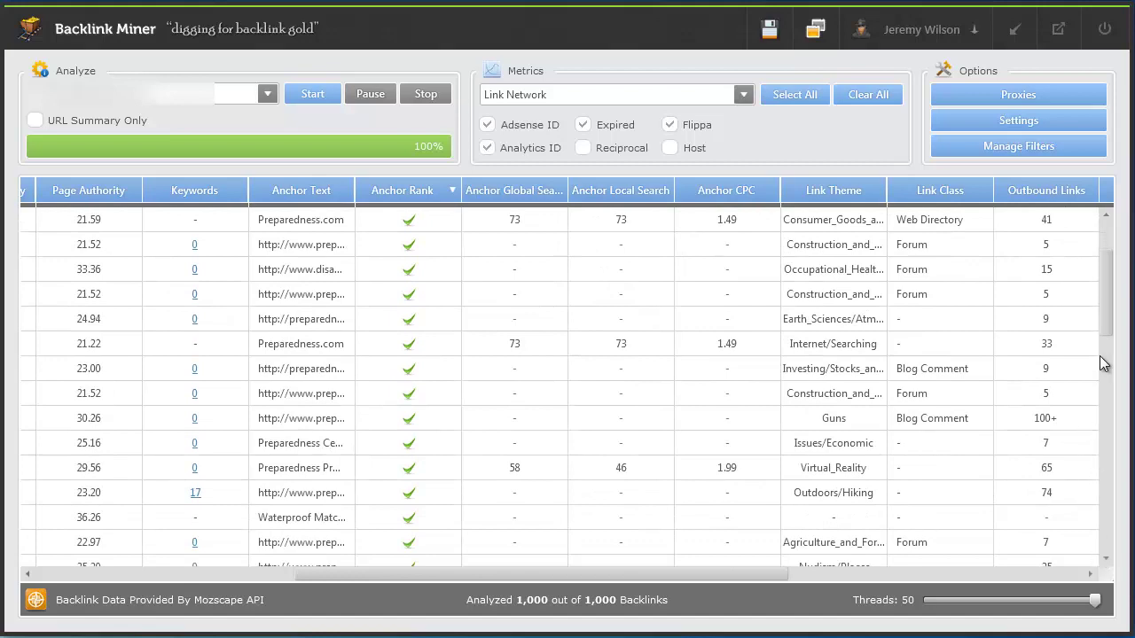
left_click_drag(1108, 325, 1108, 216)
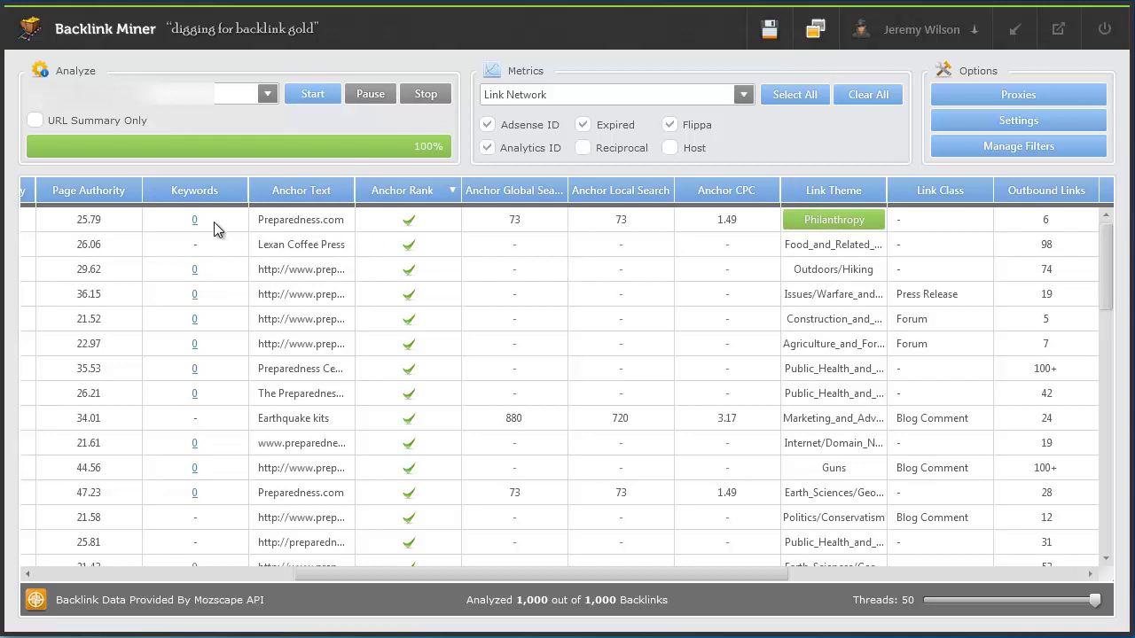
Sort by Keywords descending so the 220-keyword backlink appears at the top.
left_click(205, 193)
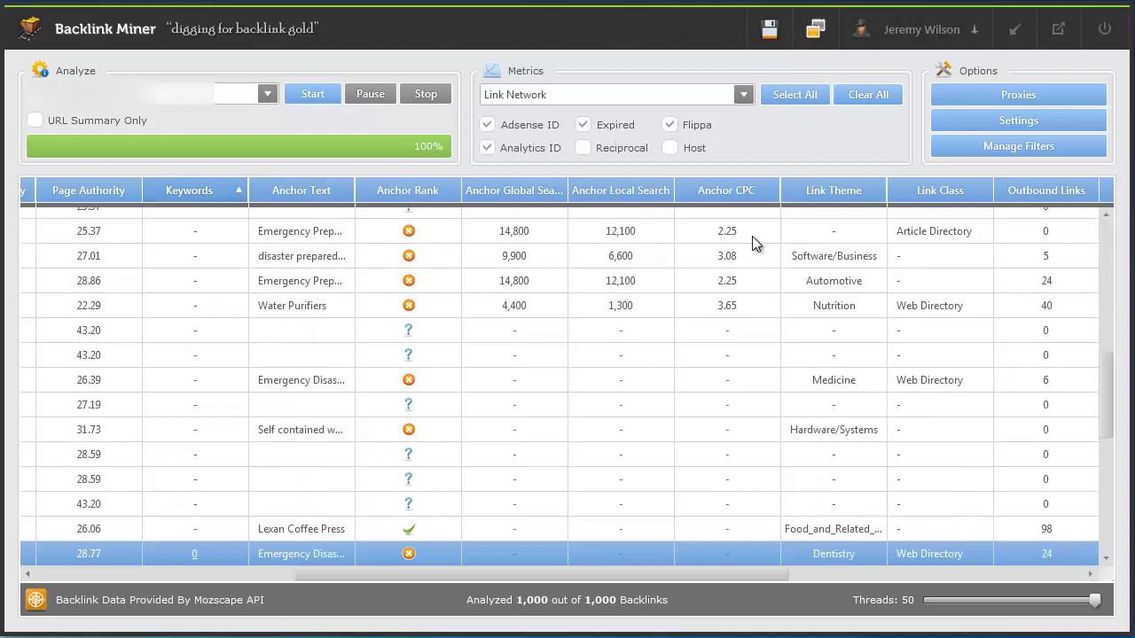
left_click_drag(1118, 395, 1118, 246)
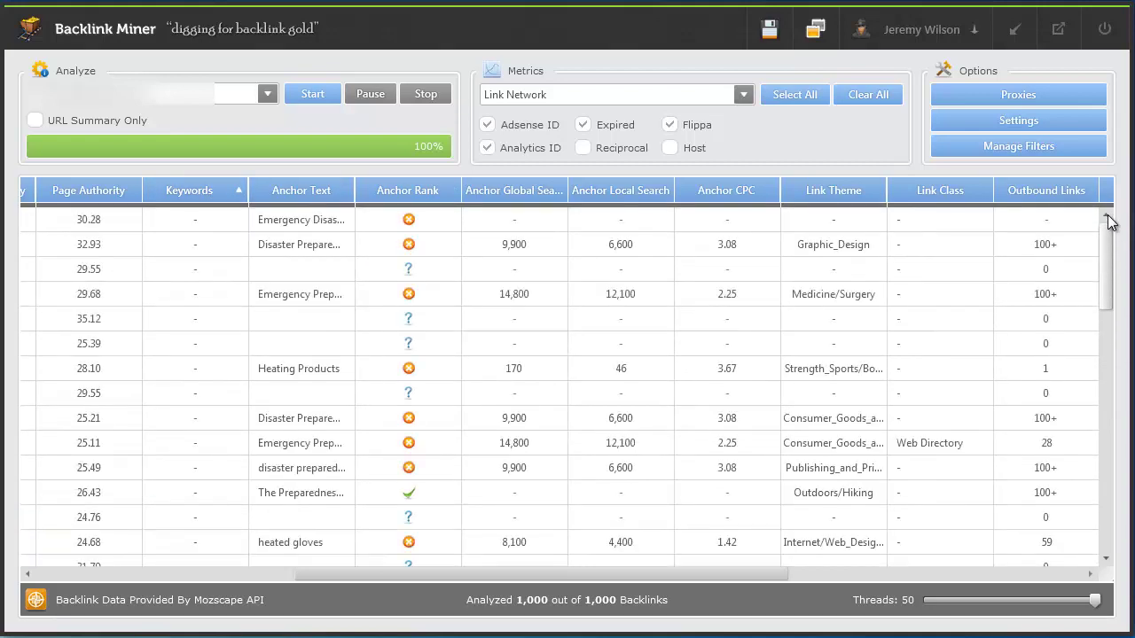
left_click(230, 191)
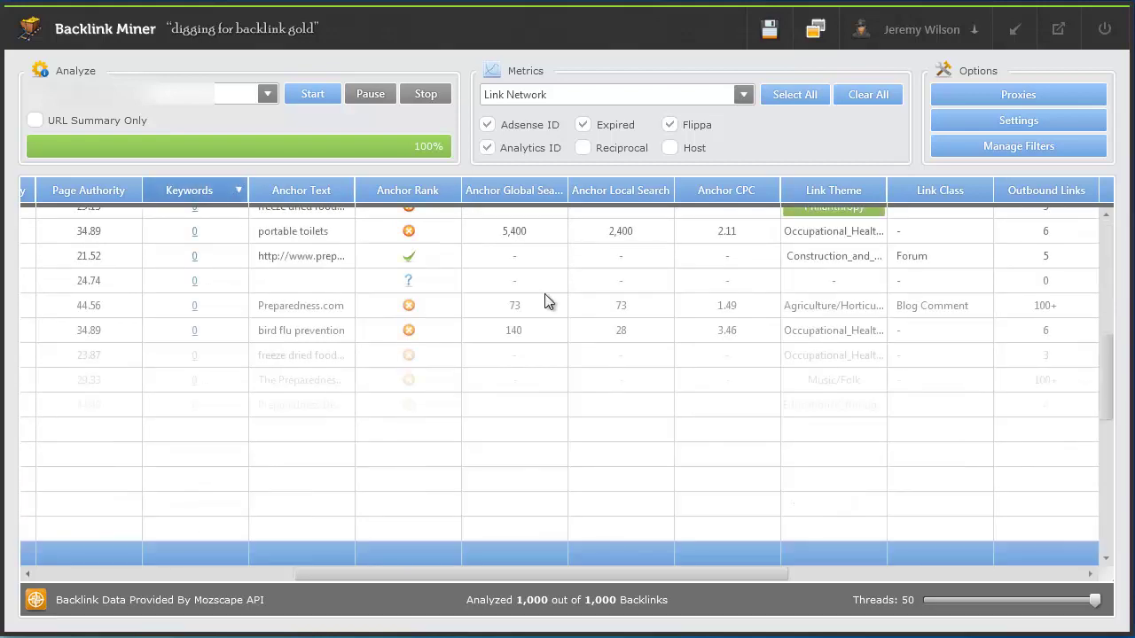
left_click_drag(1107, 390, 1108, 223)
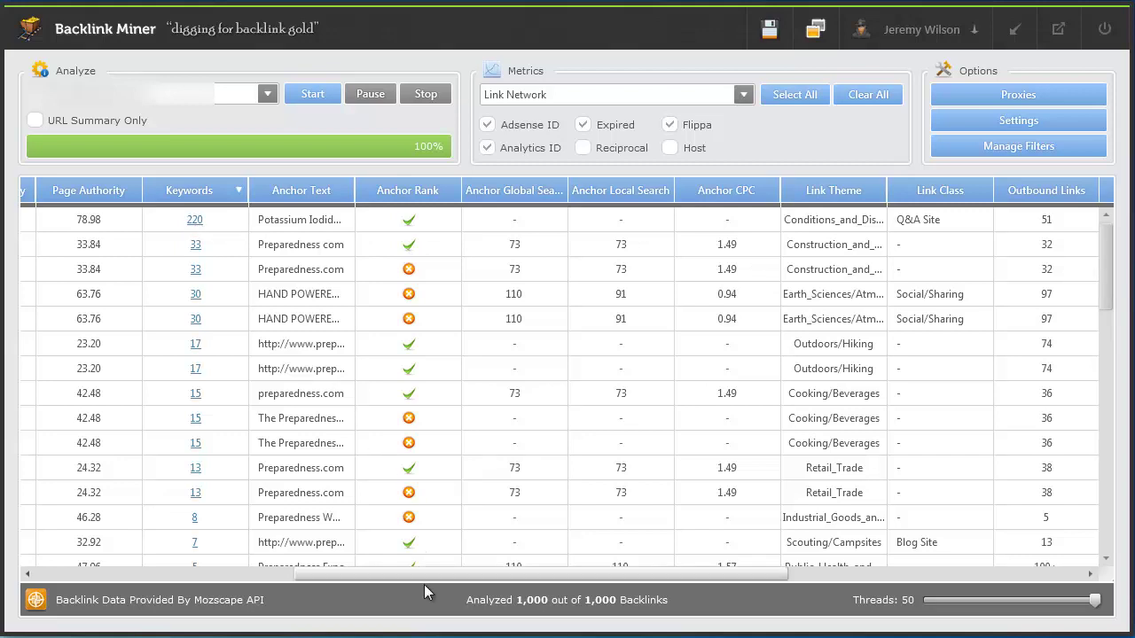
left_click(236, 574)
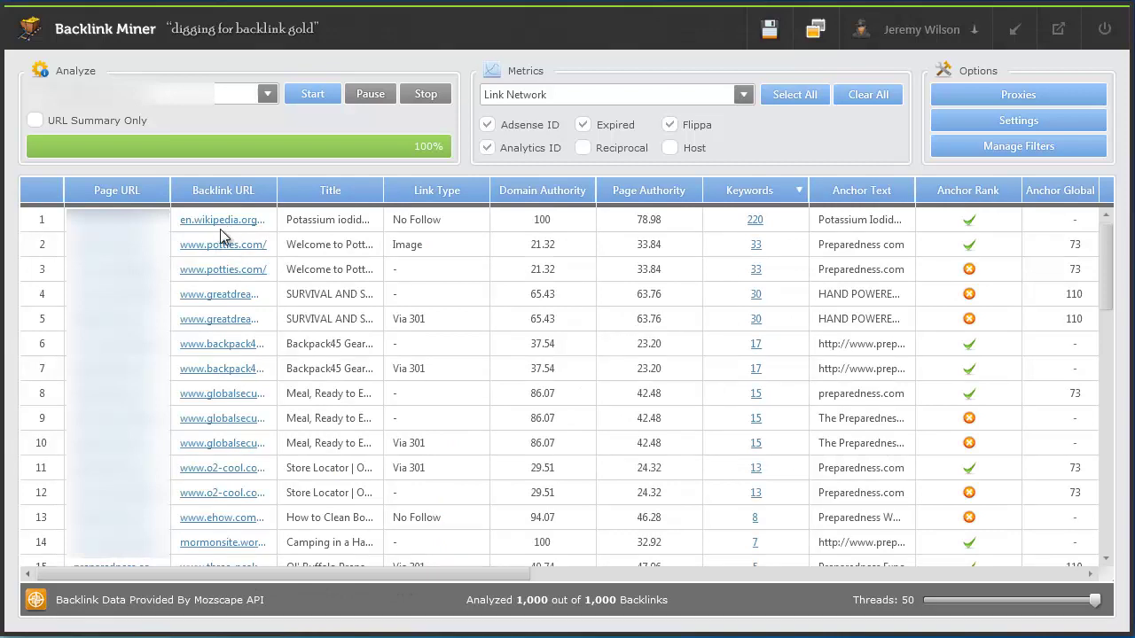